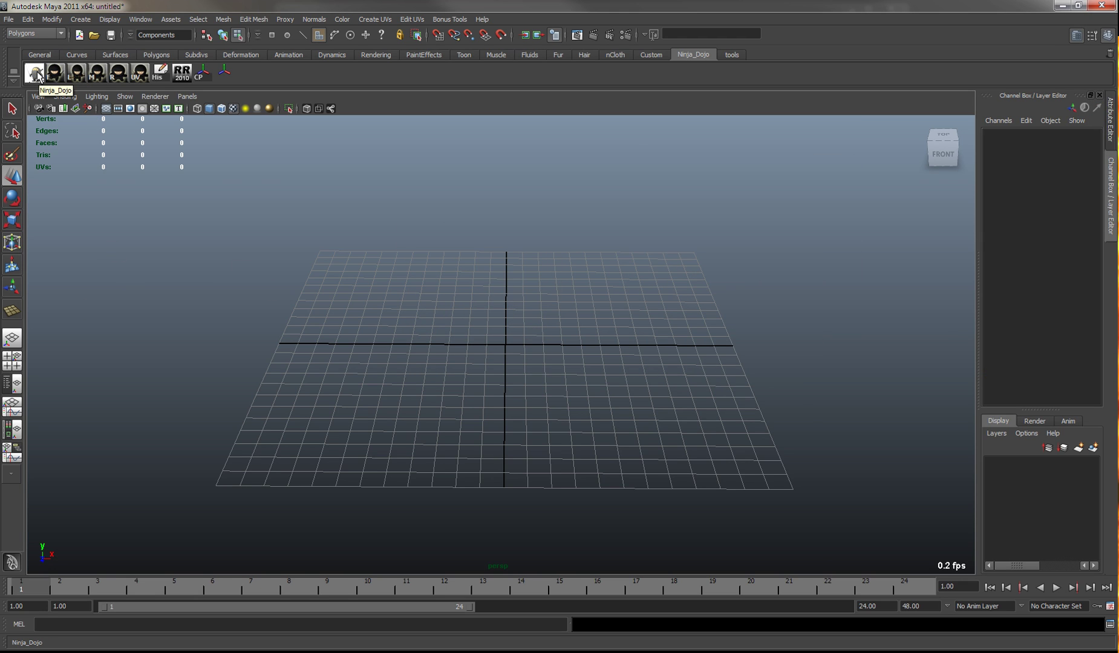
# - Open the docked Ninja Dojo V2.5 panel from the Ninja_Dojo shelf and dismiss the error message
pyautogui.click(36, 74)
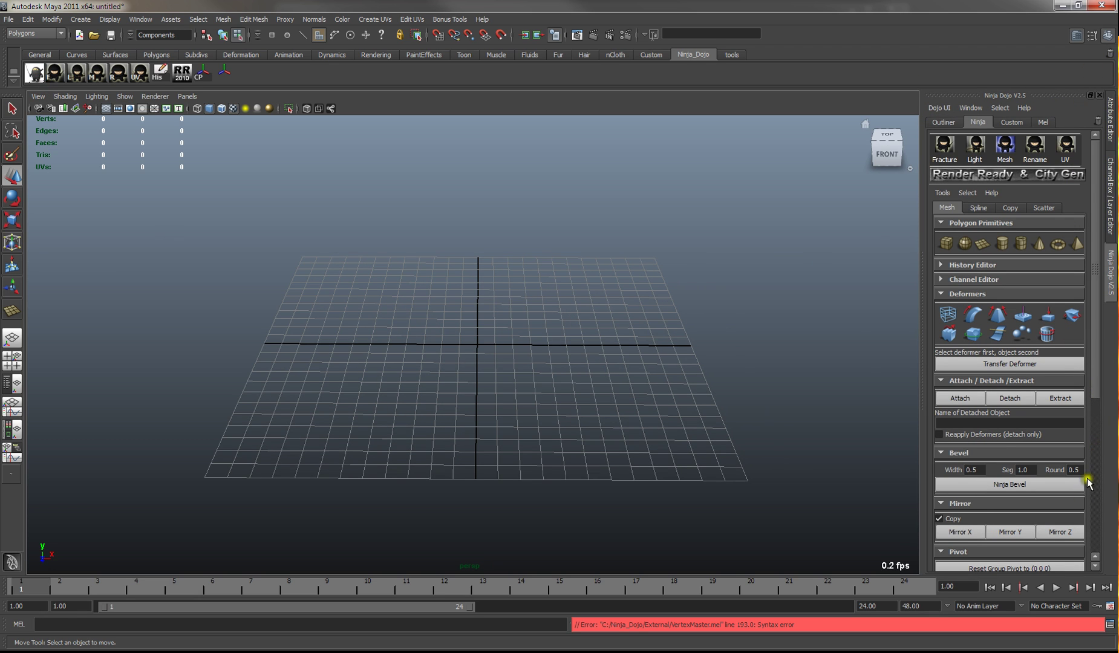
pyautogui.scroll(-5, 1107, 325)
pyautogui.scroll(5, 1106, 266)
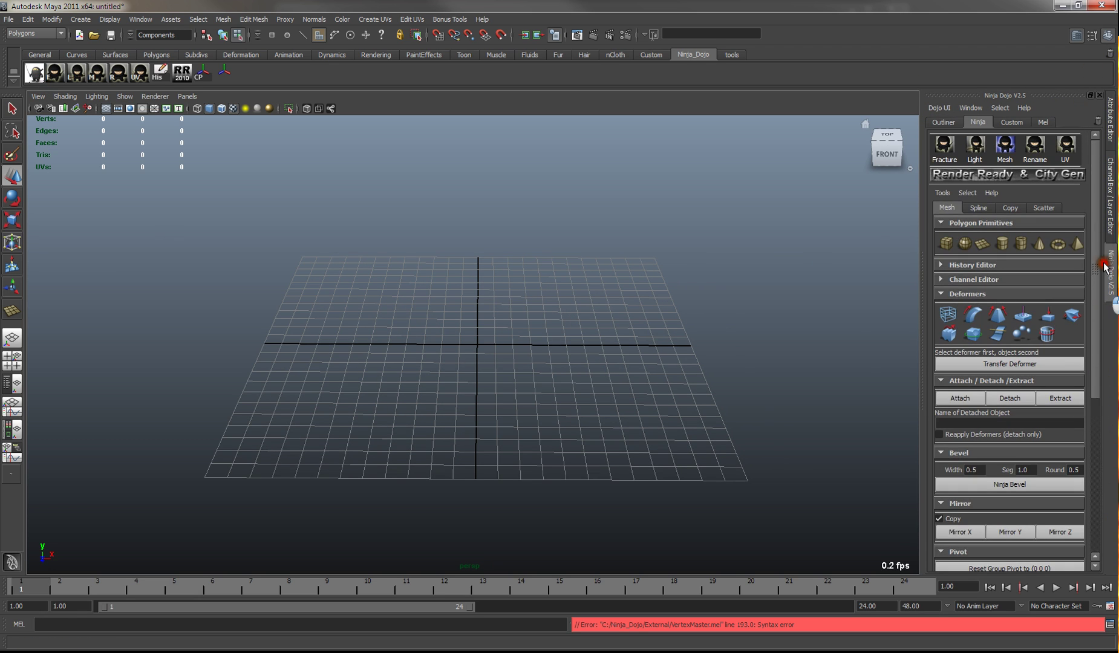
pyautogui.click(582, 259)
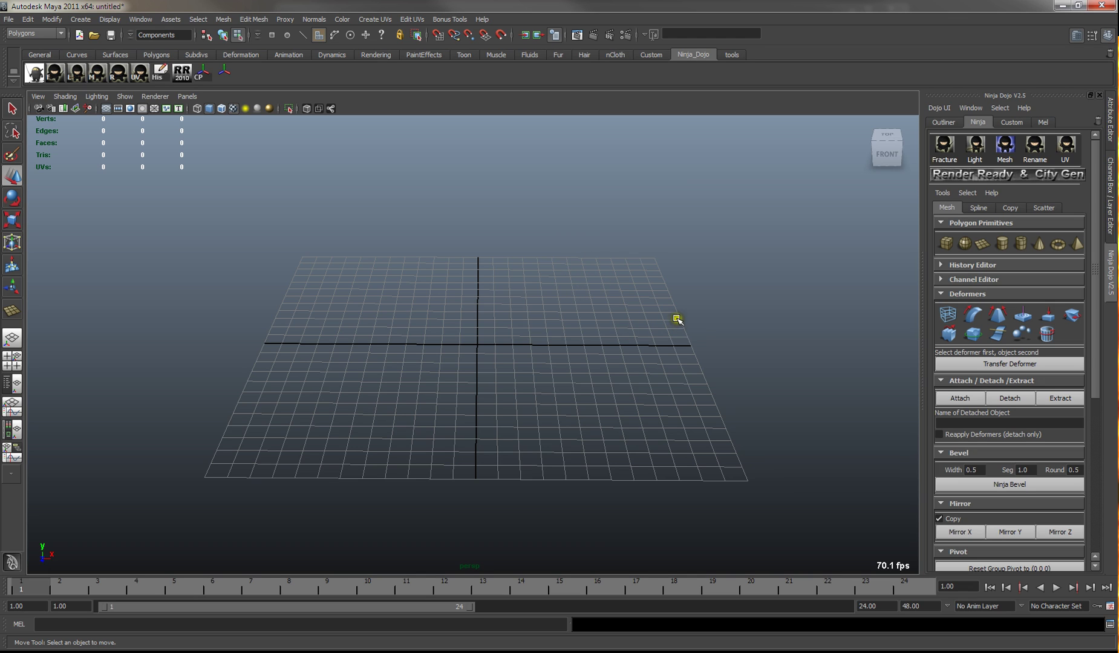
# - Float Ninja Dojo in Box Mode, narrow the window and move it beside the Channel Box
pyautogui.click(939, 106)
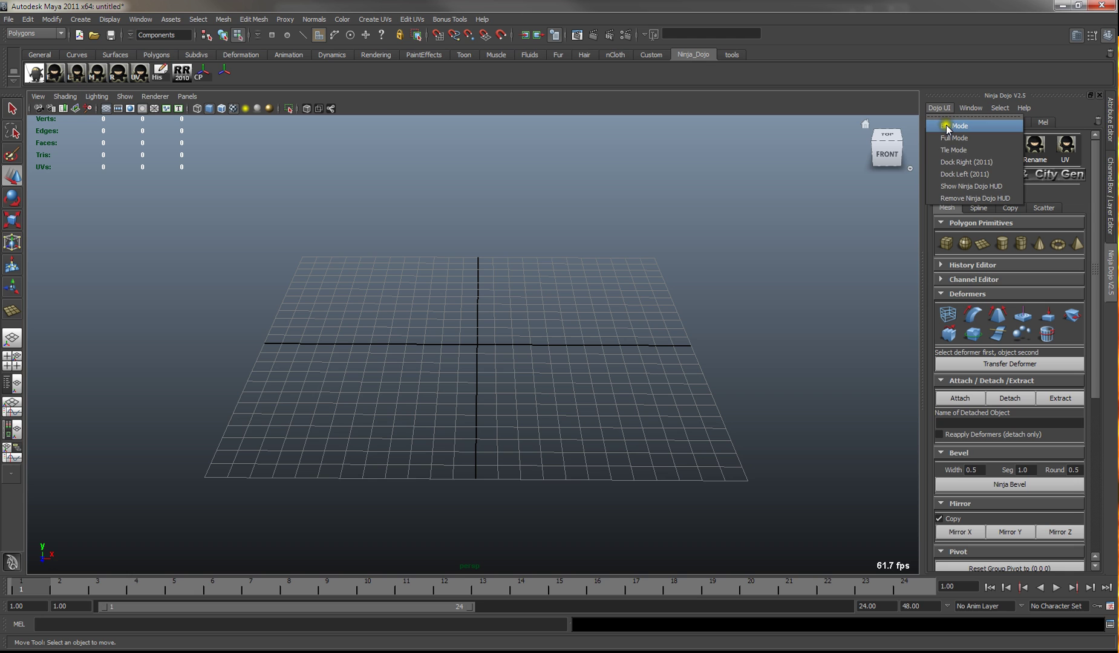
pyautogui.click(946, 125)
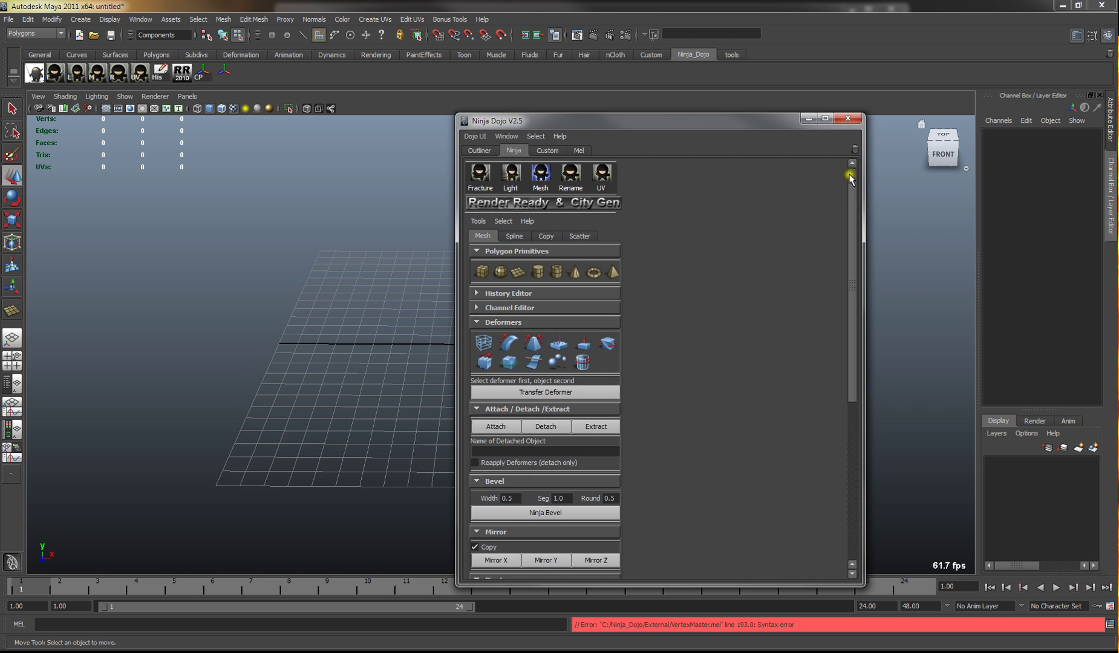
pyautogui.moveTo(864, 189); pyautogui.dragTo(645, 136)
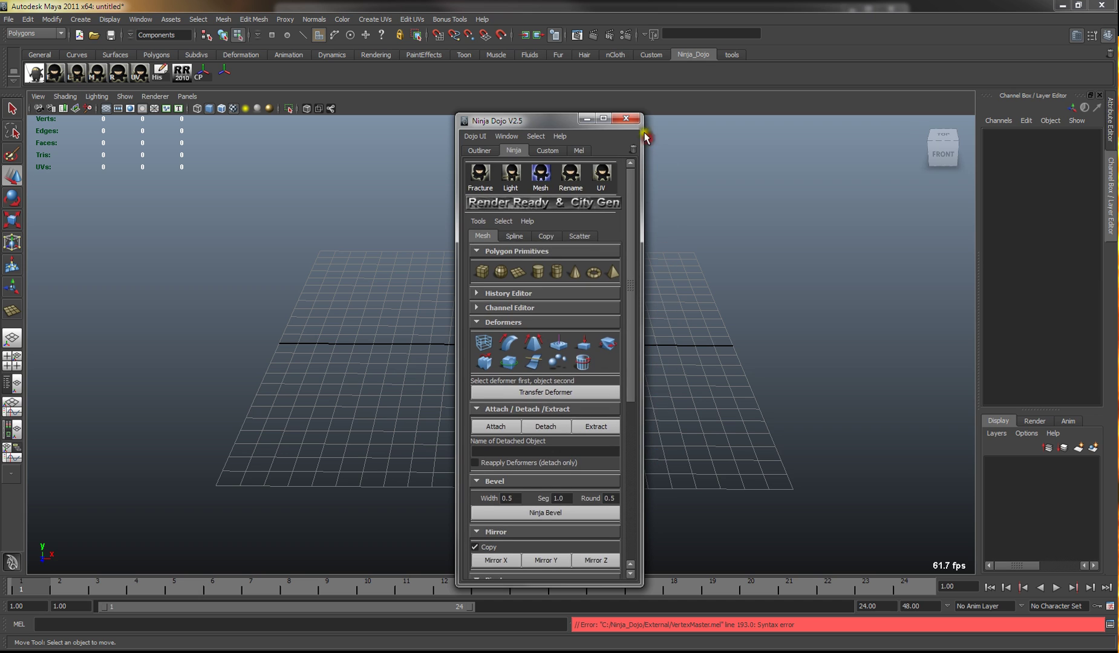
pyautogui.moveTo(542, 122); pyautogui.dragTo(790, 114)
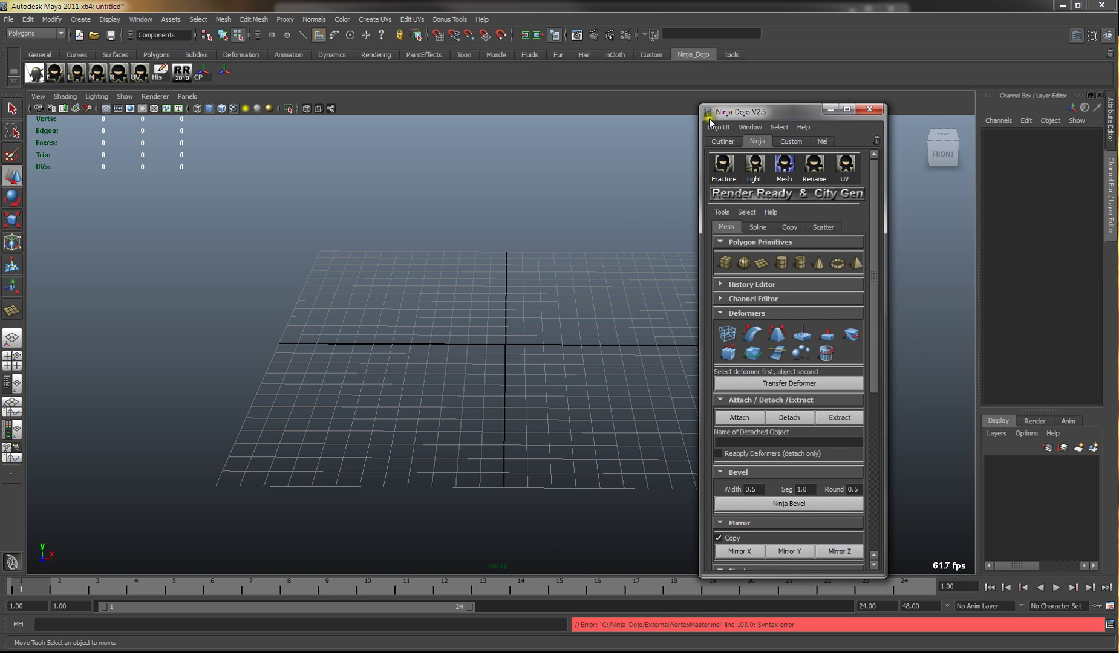
# - Switch the Ninja Dojo window to Tile Mode and move it toward the screen centre
pyautogui.click(716, 127)
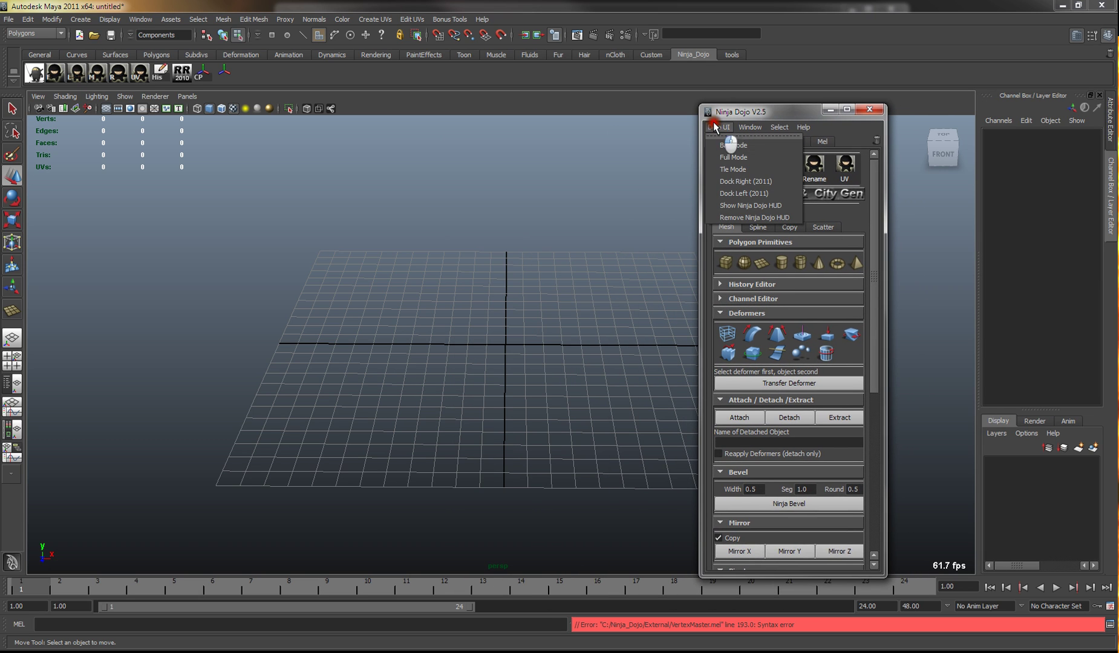
pyautogui.click(749, 157)
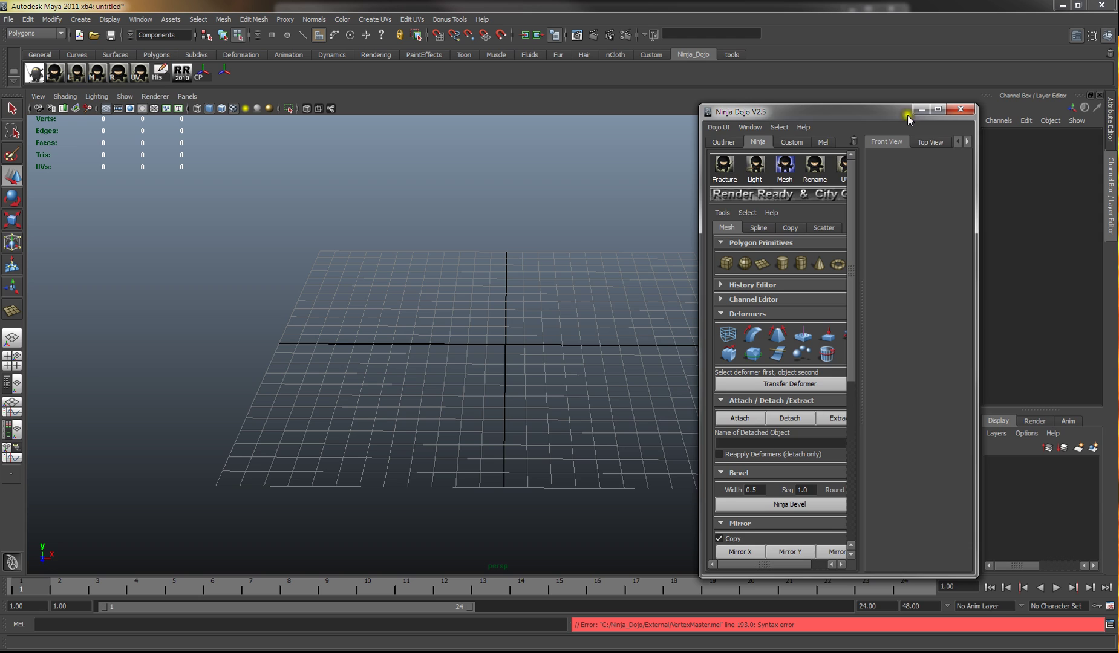
pyautogui.moveTo(908, 114); pyautogui.dragTo(631, 117)
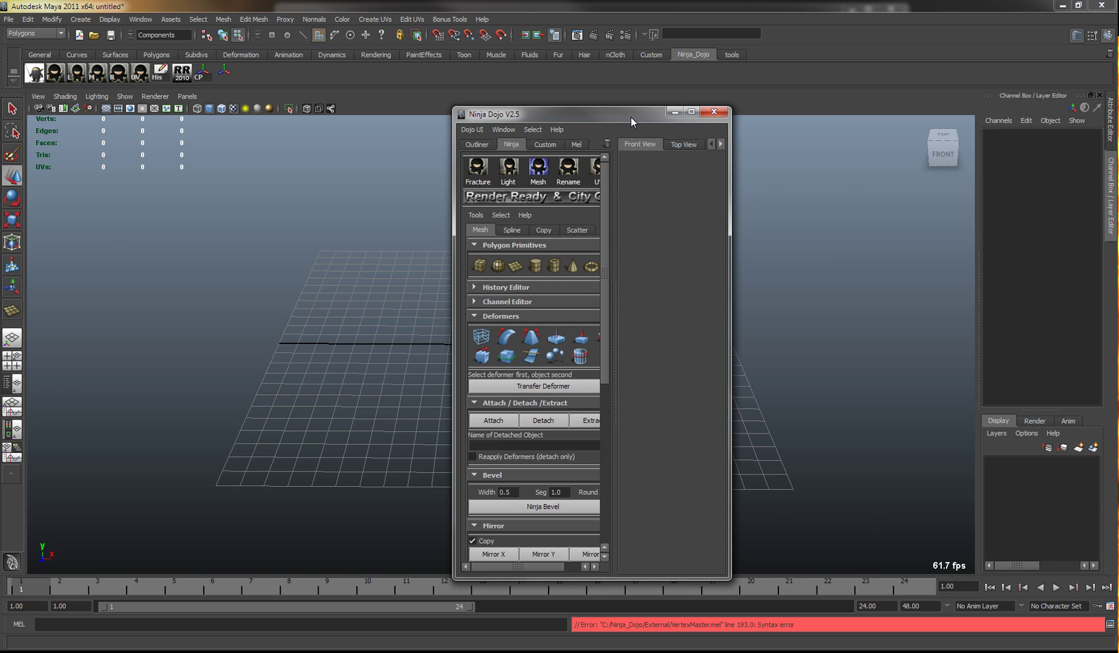
# - Maximize the Ninja Dojo window, widen its view pane, and cycle through top, side and perspective views
pyautogui.doubleClick(632, 117)
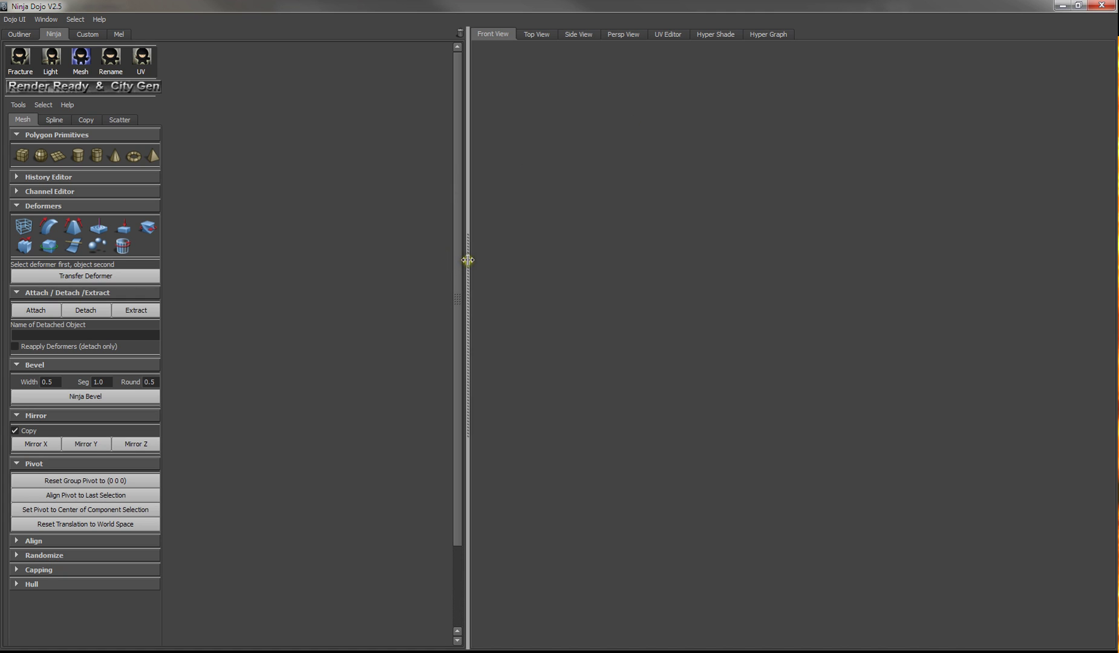
pyautogui.moveTo(468, 260); pyautogui.dragTo(178, 282)
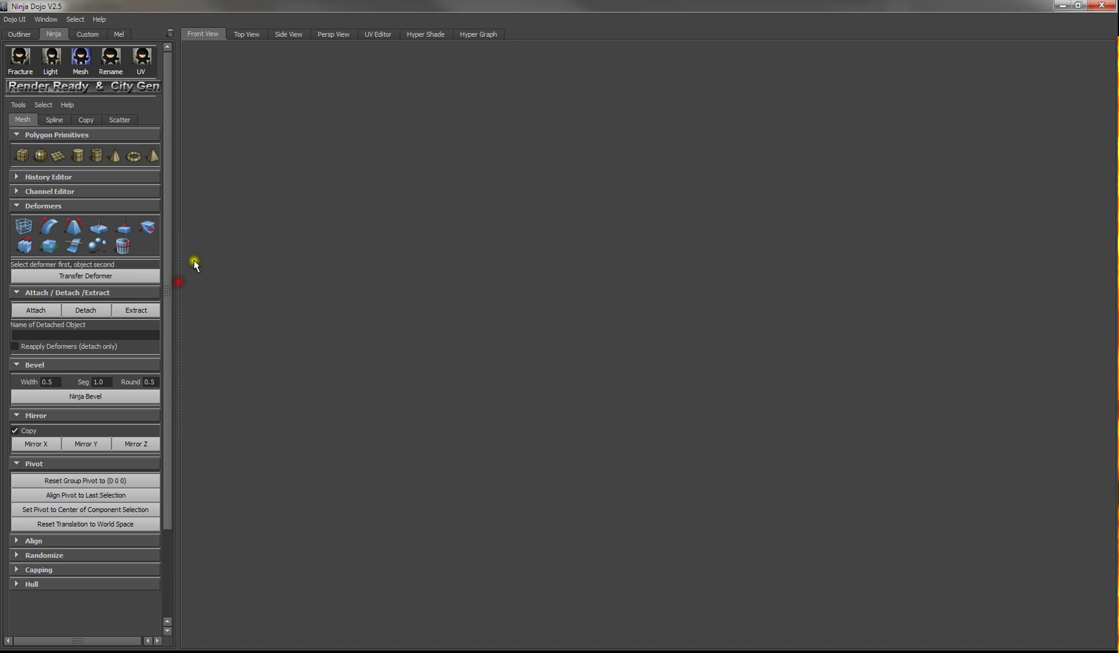
pyautogui.click(247, 28)
pyautogui.click(291, 34)
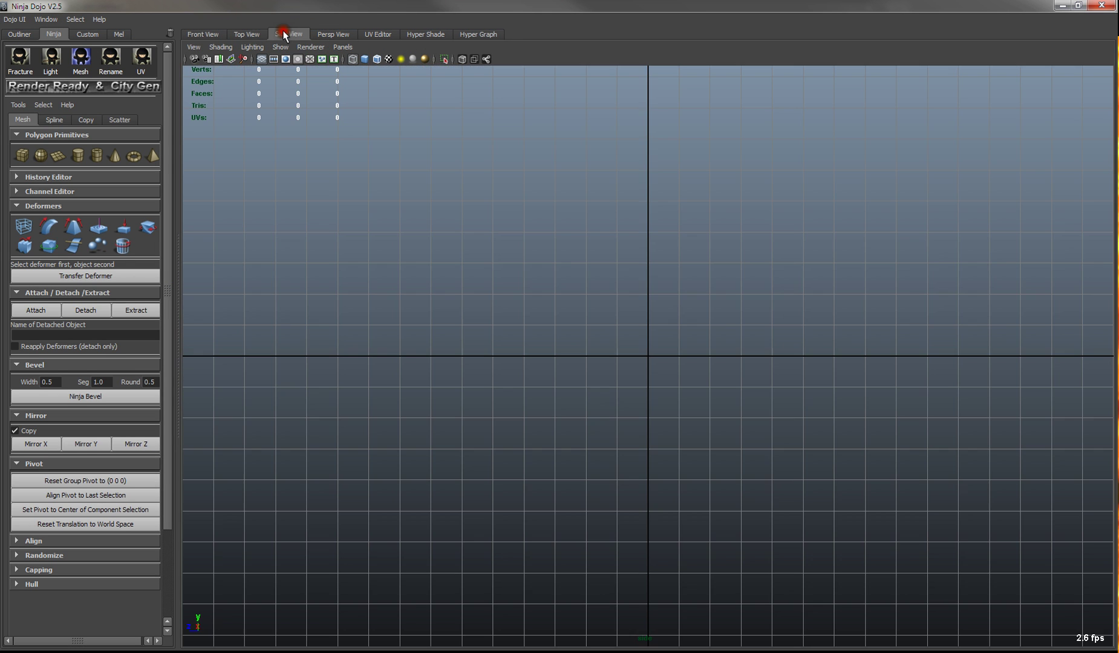
pyautogui.click(333, 34)
# - Try the UV Editor, Hypershade and Hypergraph tabs, return to Top View, and restore the window size
pyautogui.click(378, 36)
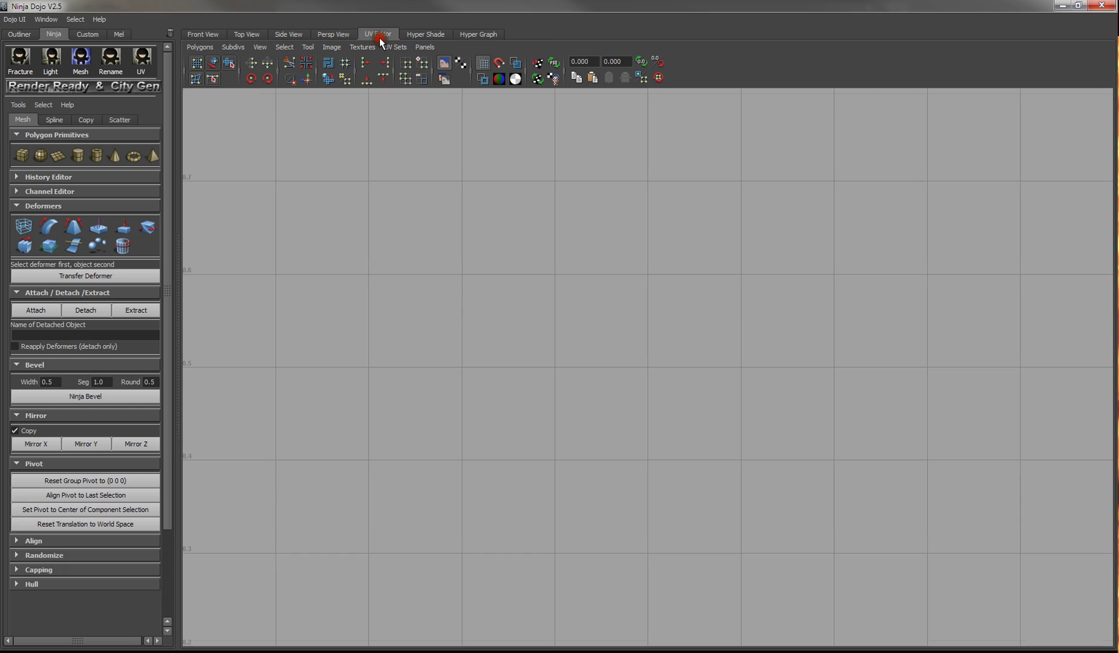
pyautogui.click(424, 35)
pyautogui.click(479, 34)
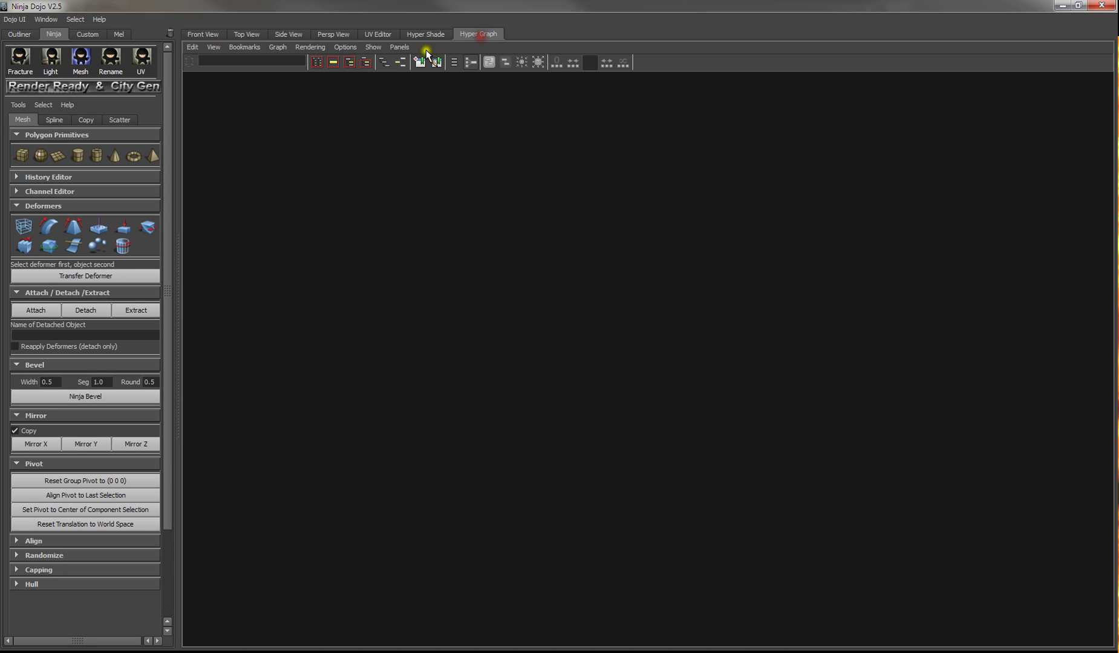
pyautogui.click(202, 34)
pyautogui.click(253, 36)
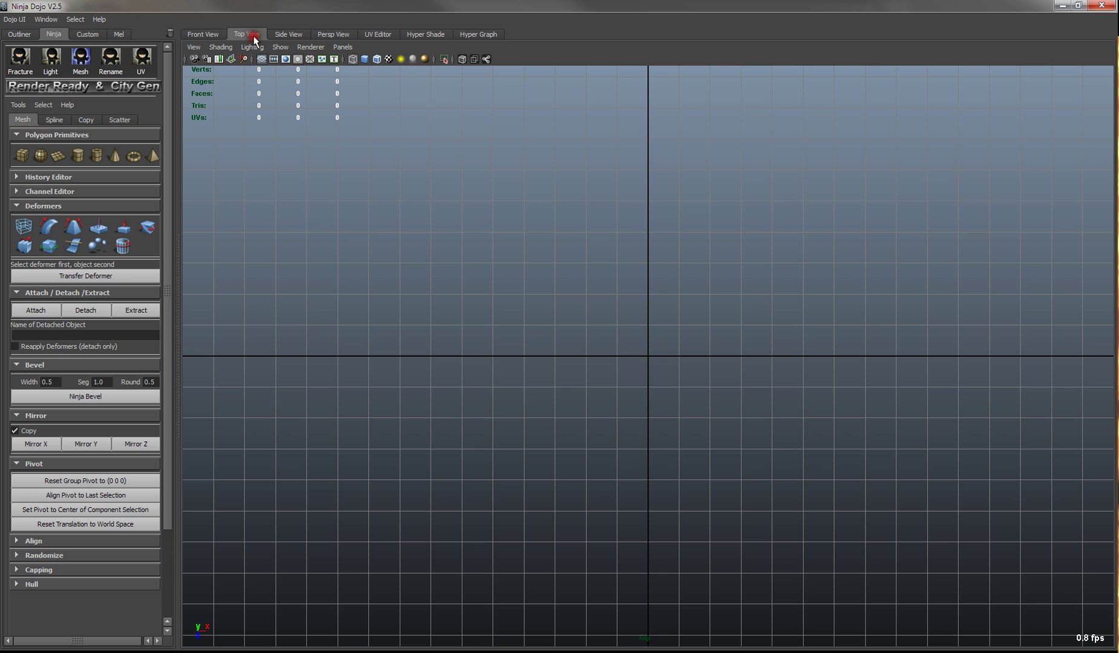
pyautogui.doubleClick(446, 5)
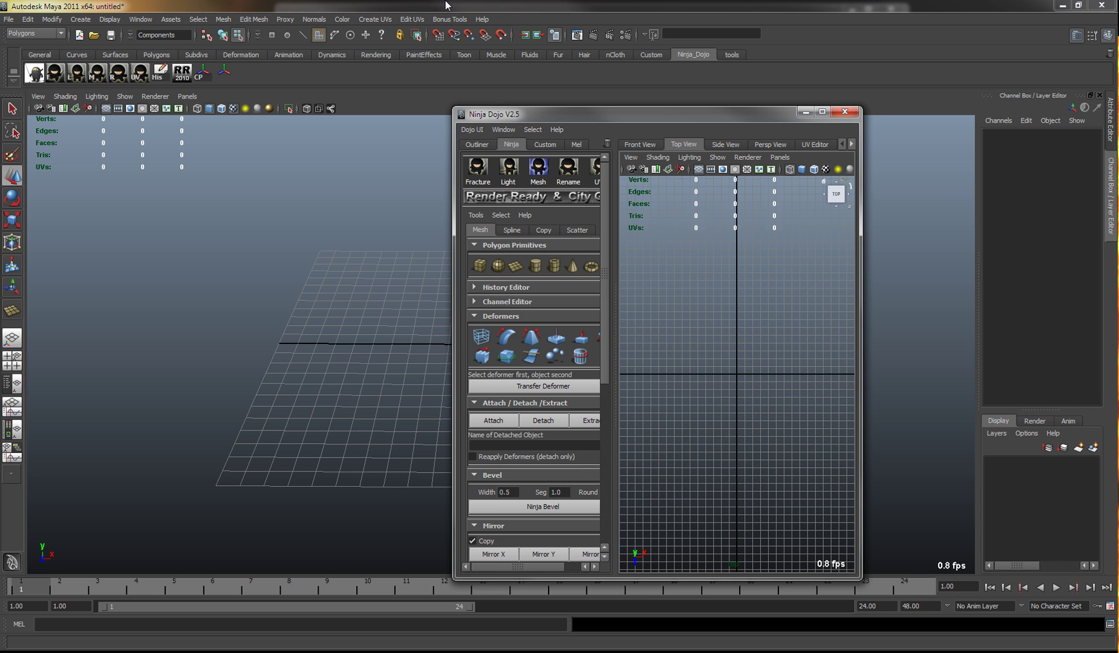
pyautogui.click(476, 131)
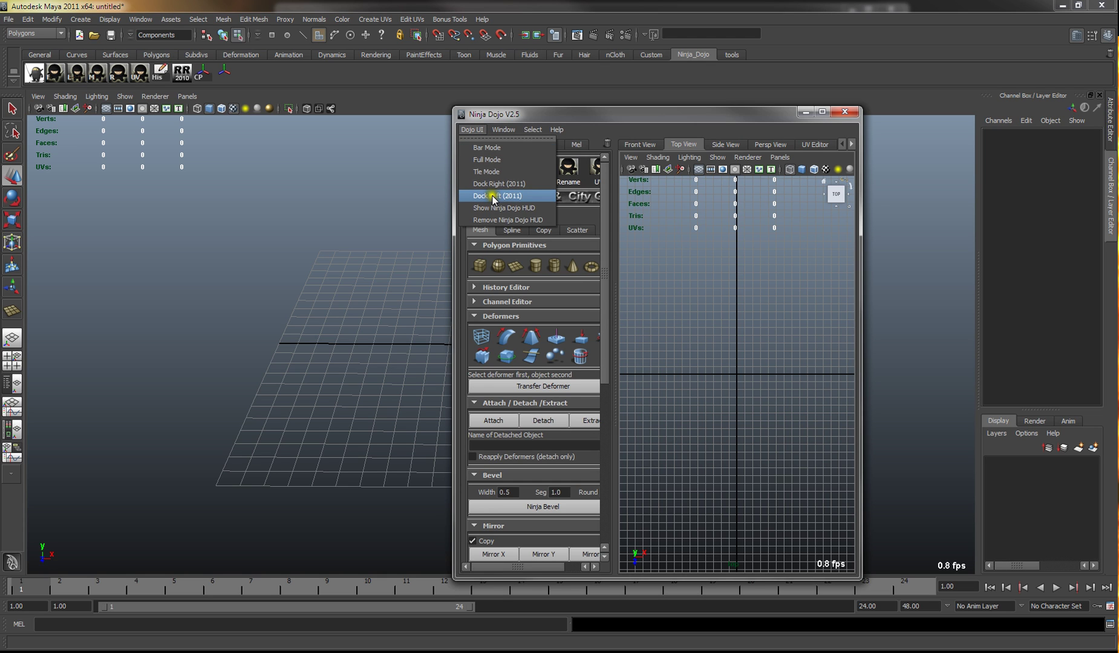
# - Dock Ninja Dojo back into Maya's main window and show its Custom shelves tab
pyautogui.click(494, 196)
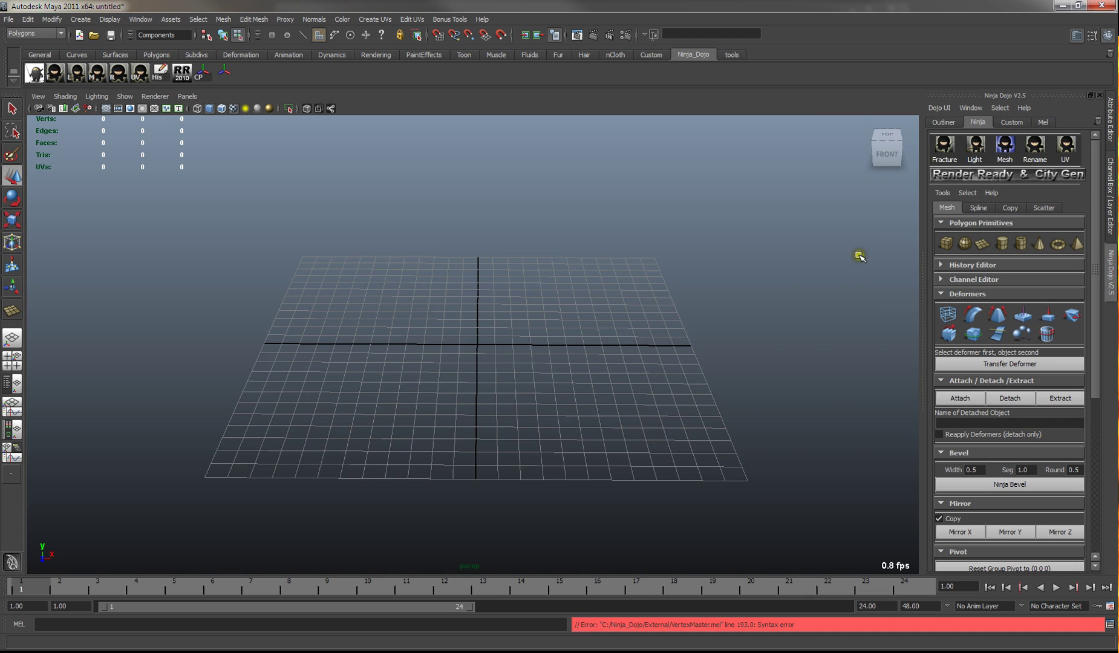
pyautogui.moveTo(1099, 240); pyautogui.dragTo(1099, 193)
pyautogui.click(1012, 122)
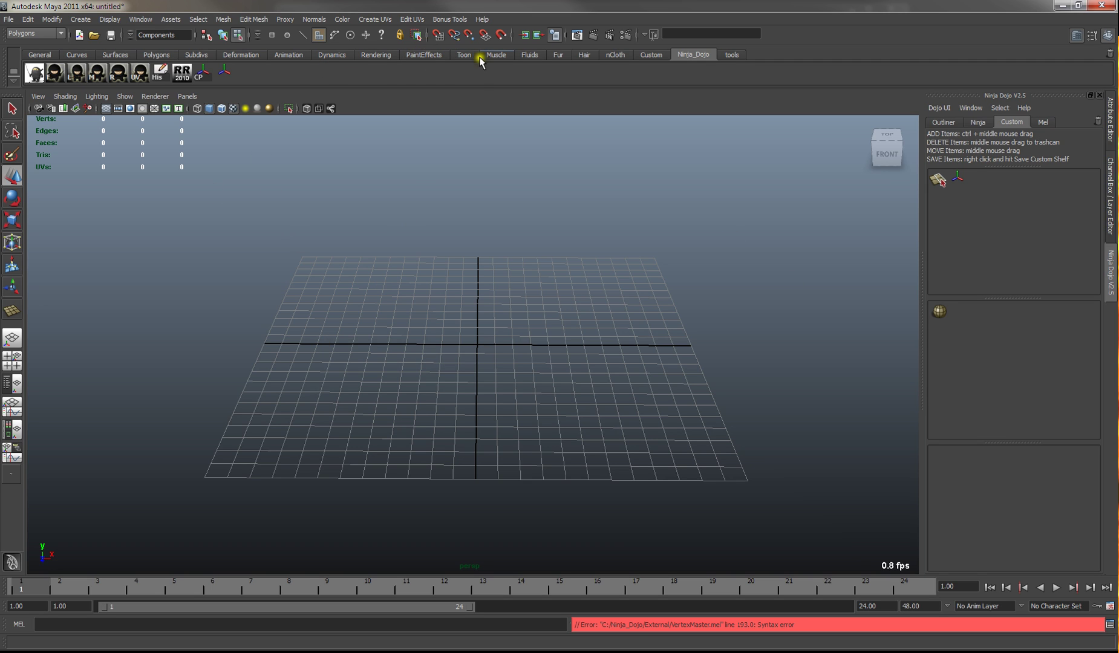
# - Add the Polygons shelf's cube and cylinder to the top and bottom custom shelves
pyautogui.click(464, 56)
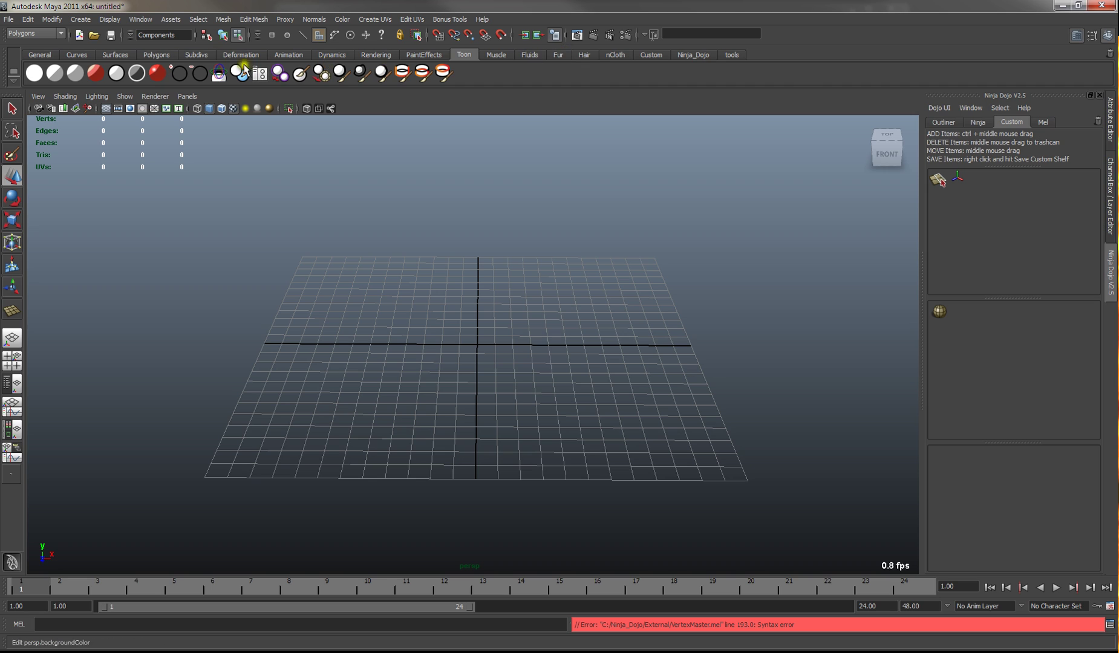
pyautogui.click(146, 55)
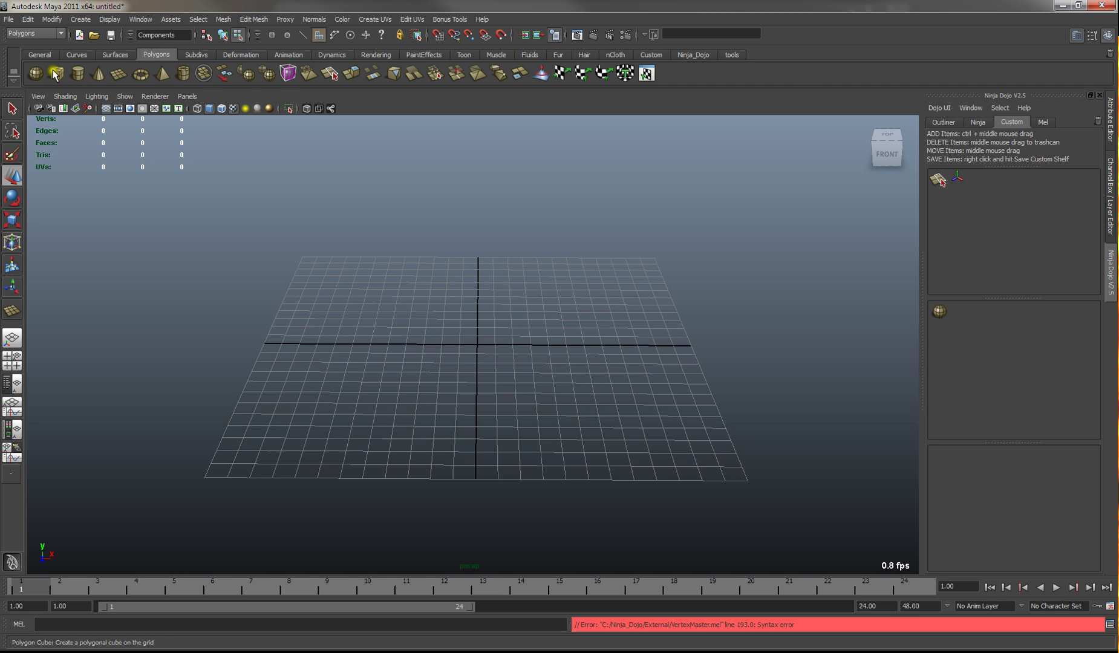
pyautogui.keyDown('ctrl'); pyautogui.moveTo(59, 74); pyautogui.dragTo(986, 193, button='middle'); pyautogui.keyUp('ctrl')
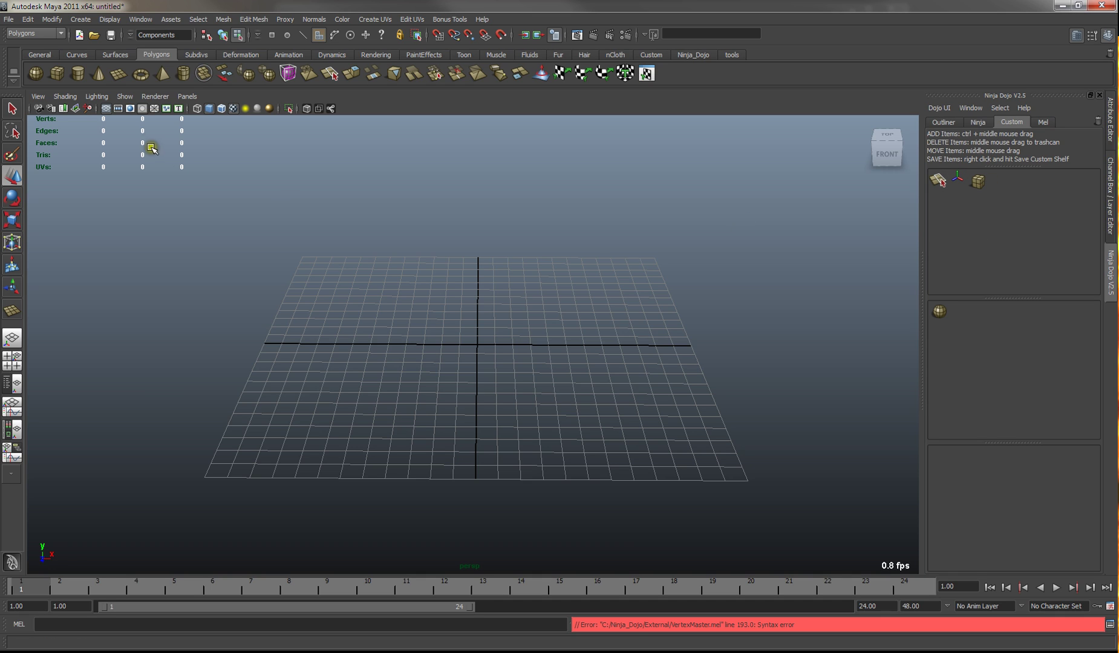
pyautogui.keyDown('ctrl'); pyautogui.moveTo(77, 73); pyautogui.dragTo(982, 514, button='middle'); pyautogui.keyUp('ctrl')
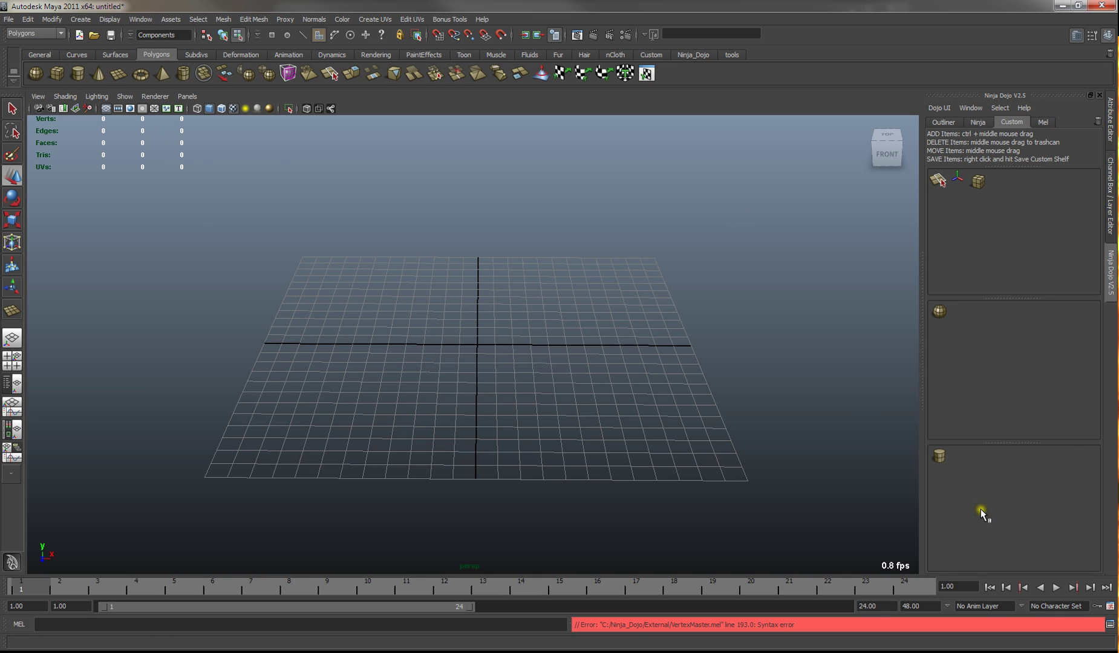
# - Save custom shelf C, custom shelf B and the top custom shelf
pyautogui.rightClick(1005, 486)
pyautogui.click(1026, 489)
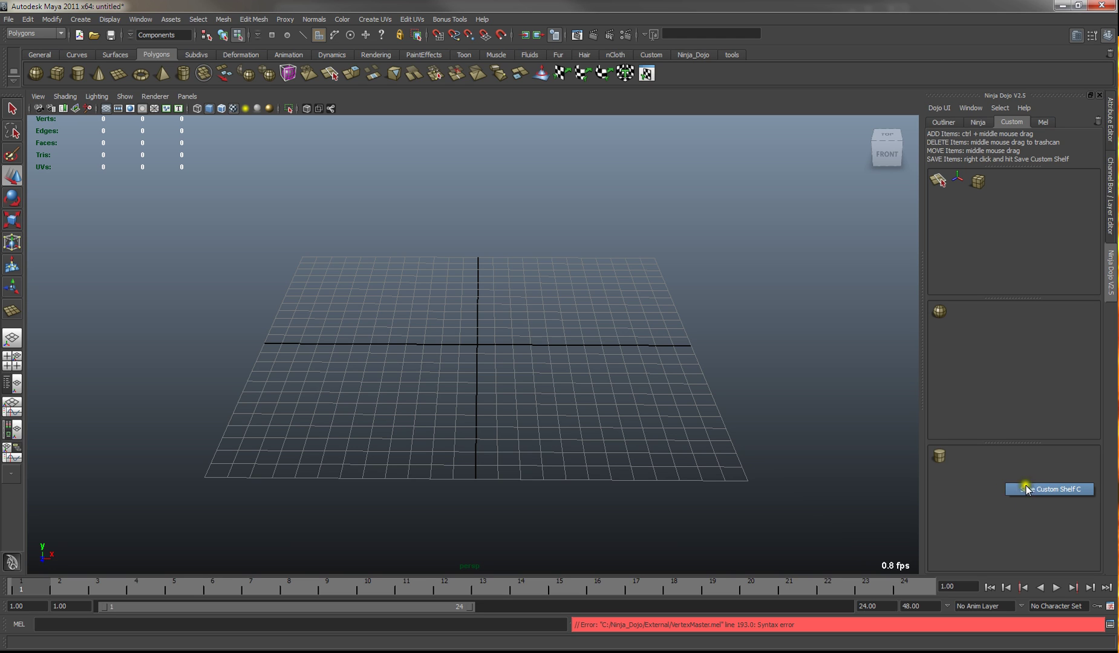
pyautogui.click(1051, 492)
pyautogui.rightClick(1009, 346)
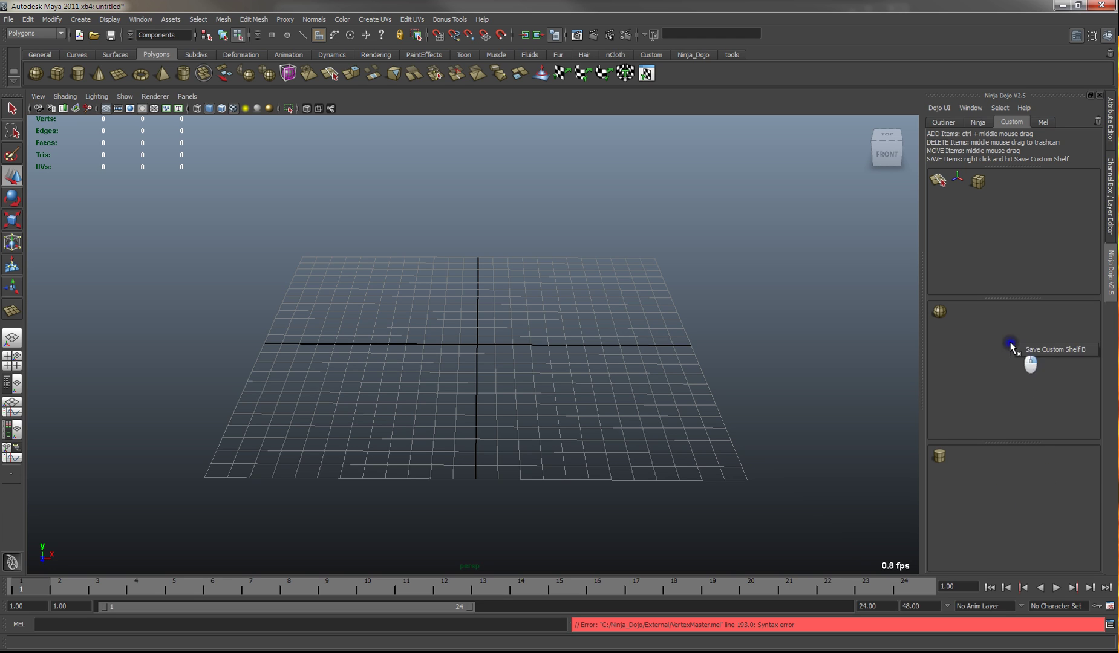
pyautogui.click(1057, 354)
pyautogui.rightClick(1021, 249)
pyautogui.click(1054, 257)
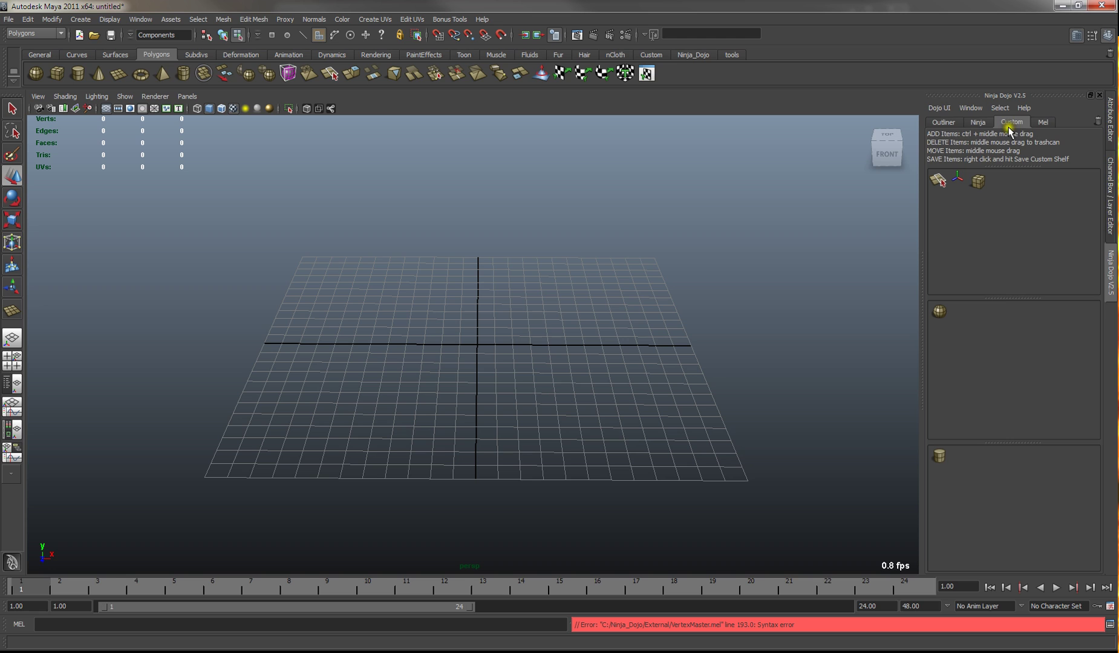
# - Open Ninja Dojo's Mel tab, dismiss the error message, and zoom the empty scene in and out
pyautogui.click(1050, 123)
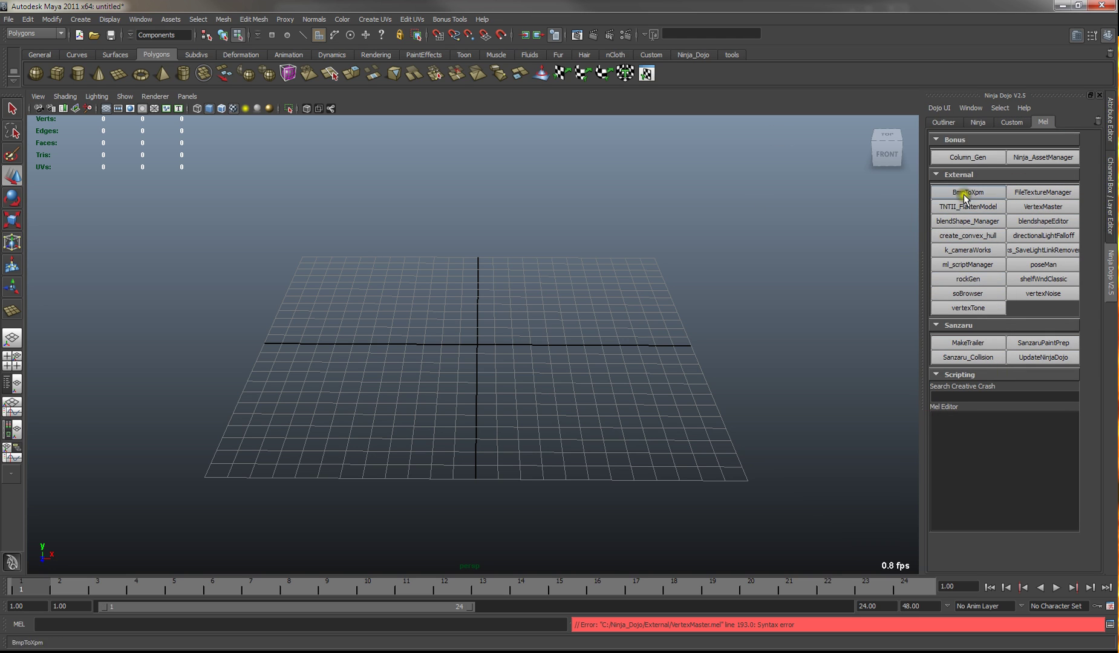
pyautogui.click(832, 330)
pyautogui.scroll(2, 832, 330)
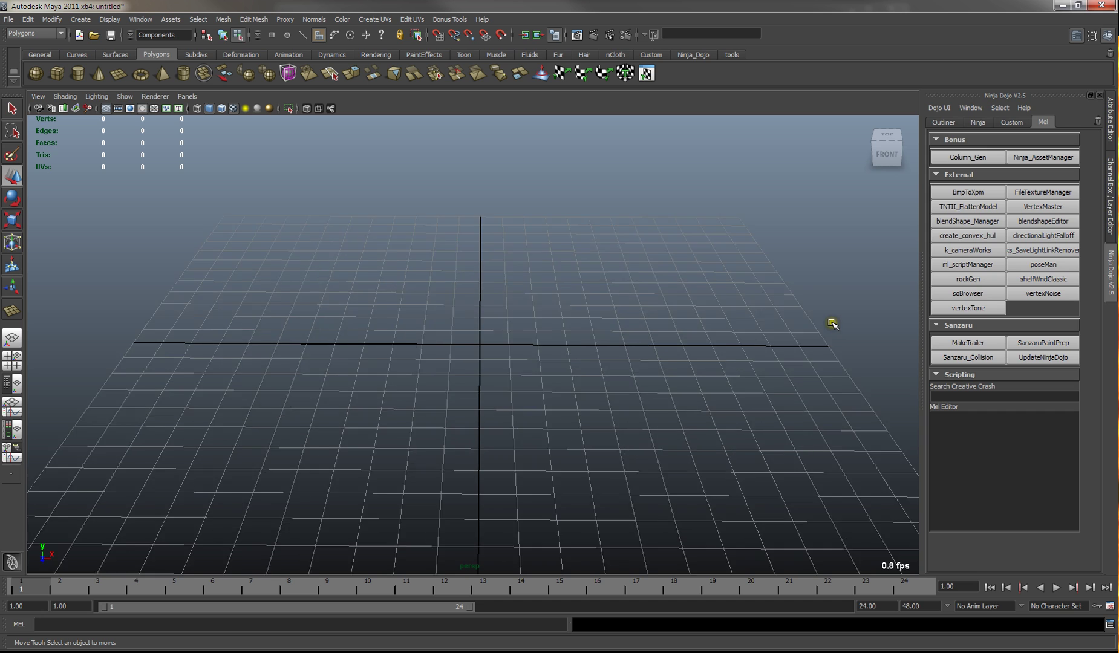
pyautogui.scroll(-3, 832, 325)
pyautogui.scroll(3, 832, 325)
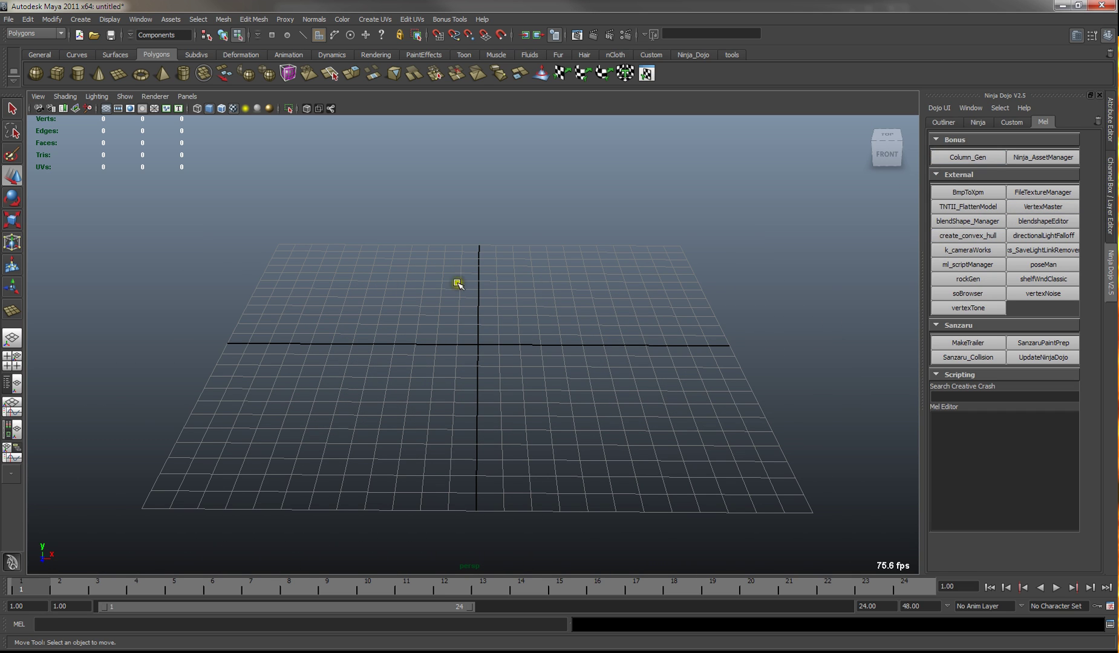
# - Create a new folder in C:\Ninja_Dojo and give it the test folder's name
pyautogui.click(6, 340)
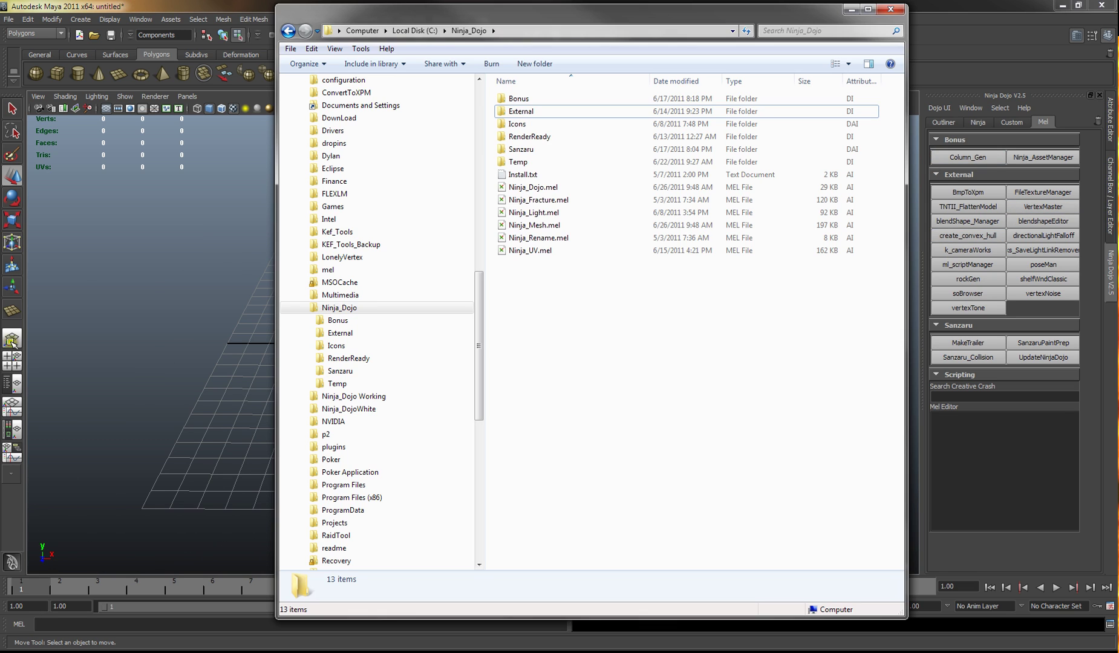
pyautogui.click(576, 332)
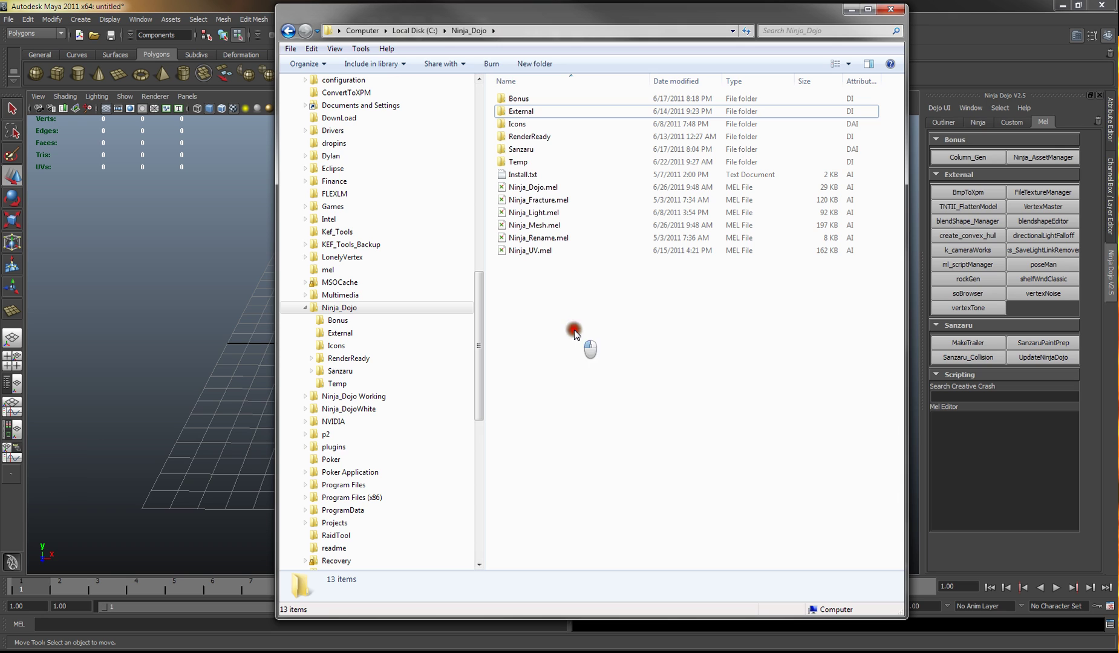
pyautogui.rightClick(530, 319)
pyautogui.click(572, 464)
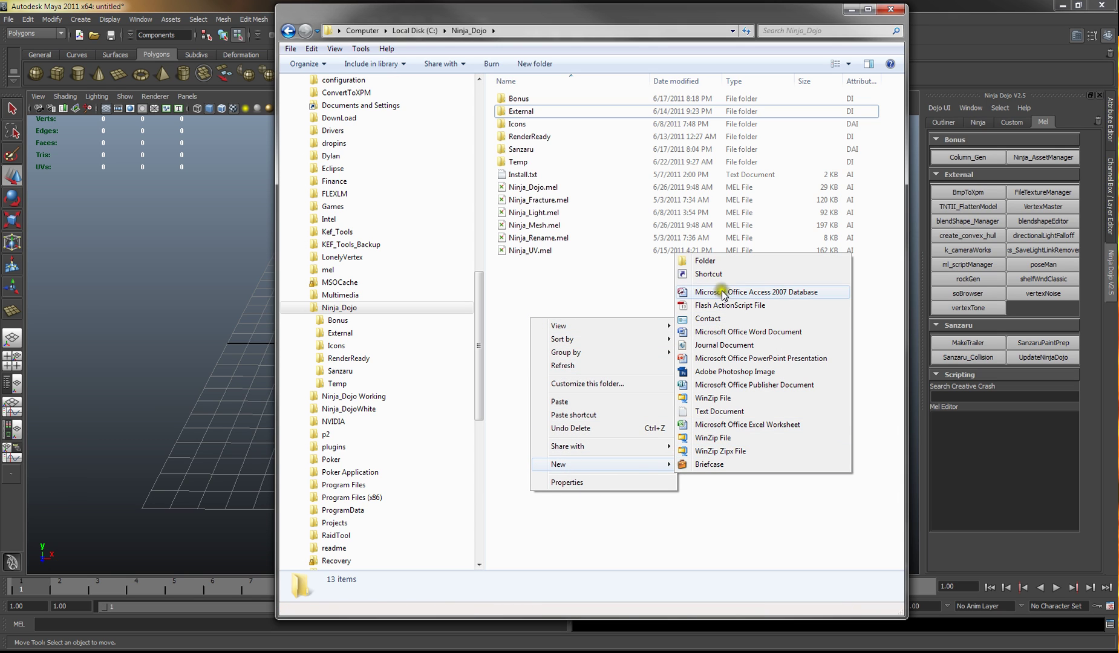
pyautogui.click(729, 262)
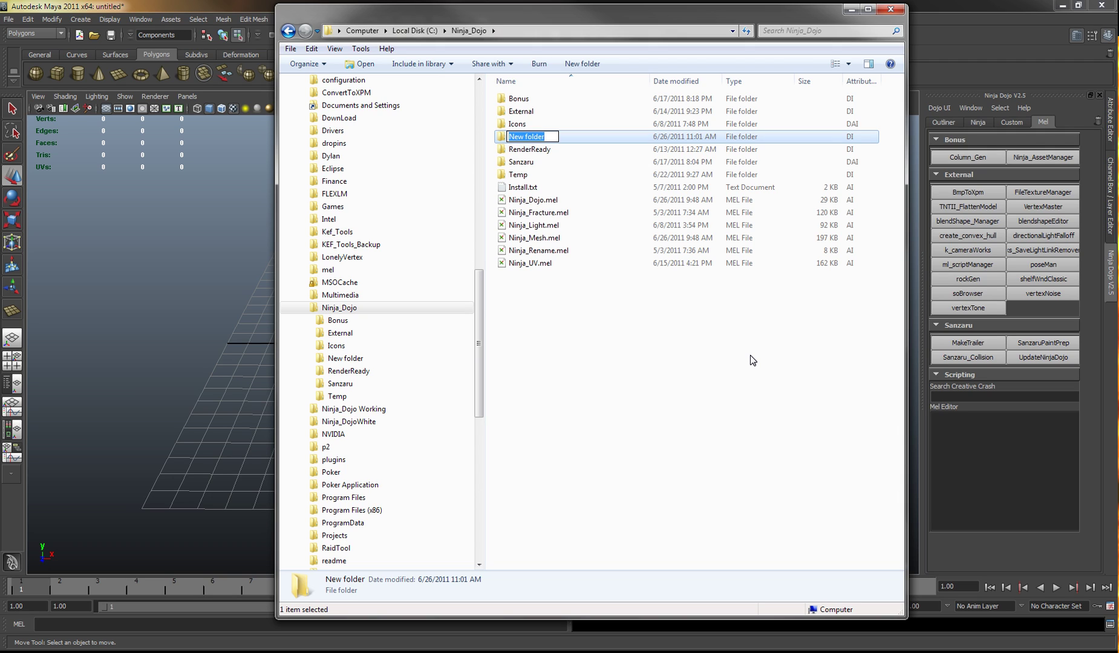
pyautogui.write('BrianTest')
pyautogui.press('Return')
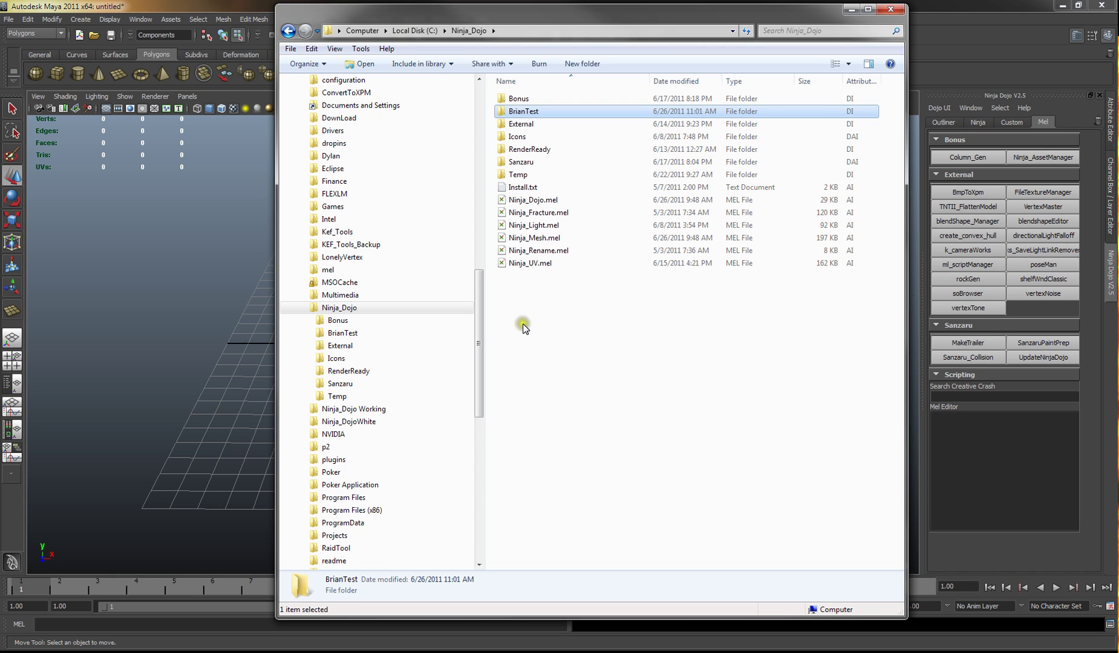
# - Open the new empty test folder and move its window lower on screen
pyautogui.click(537, 340)
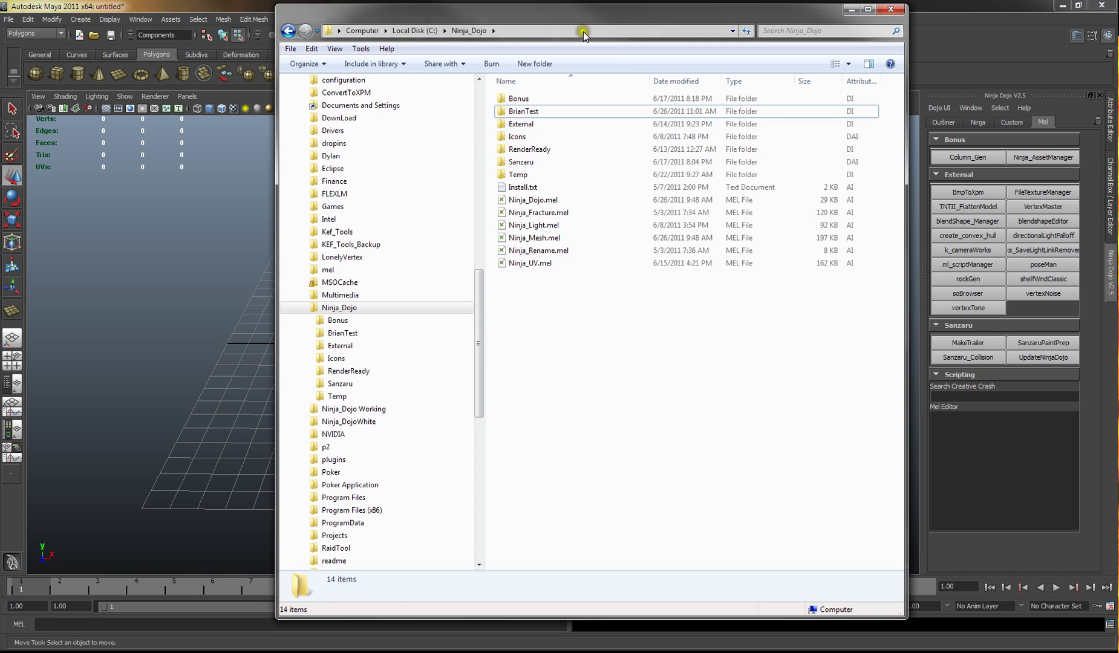
pyautogui.doubleClick(542, 113)
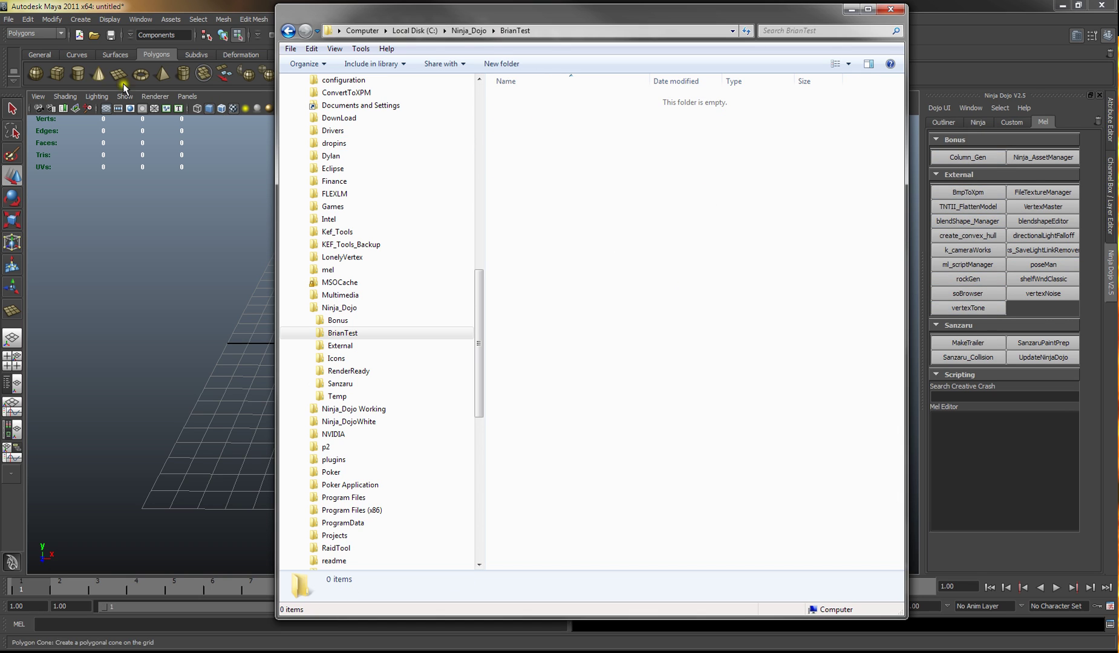
pyautogui.moveTo(800, 7); pyautogui.dragTo(791, 106)
# - Reload Ninja Dojo from its shelf, open the Mel tab, and collapse the new test folder rollout
pyautogui.click(697, 55)
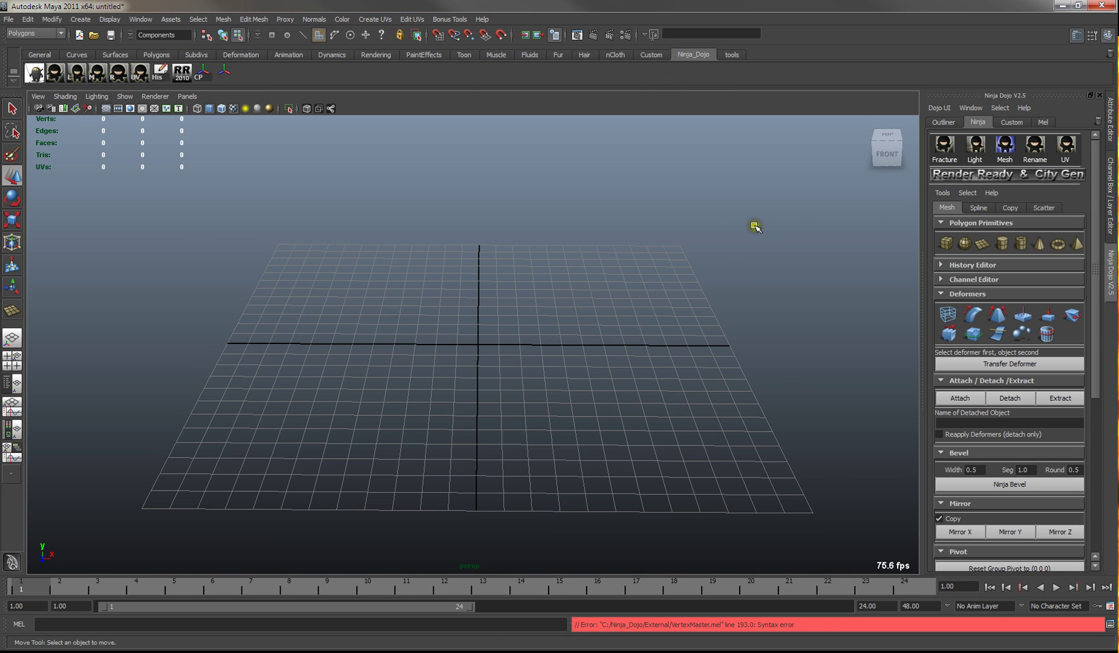
pyautogui.click(1043, 122)
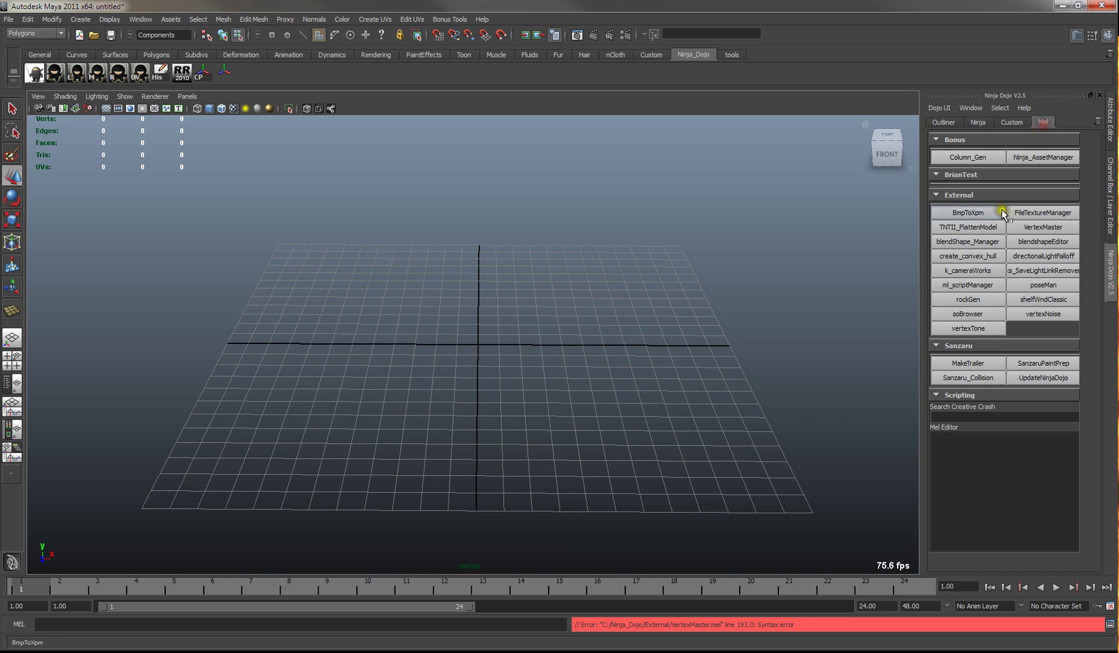
pyautogui.click(955, 178)
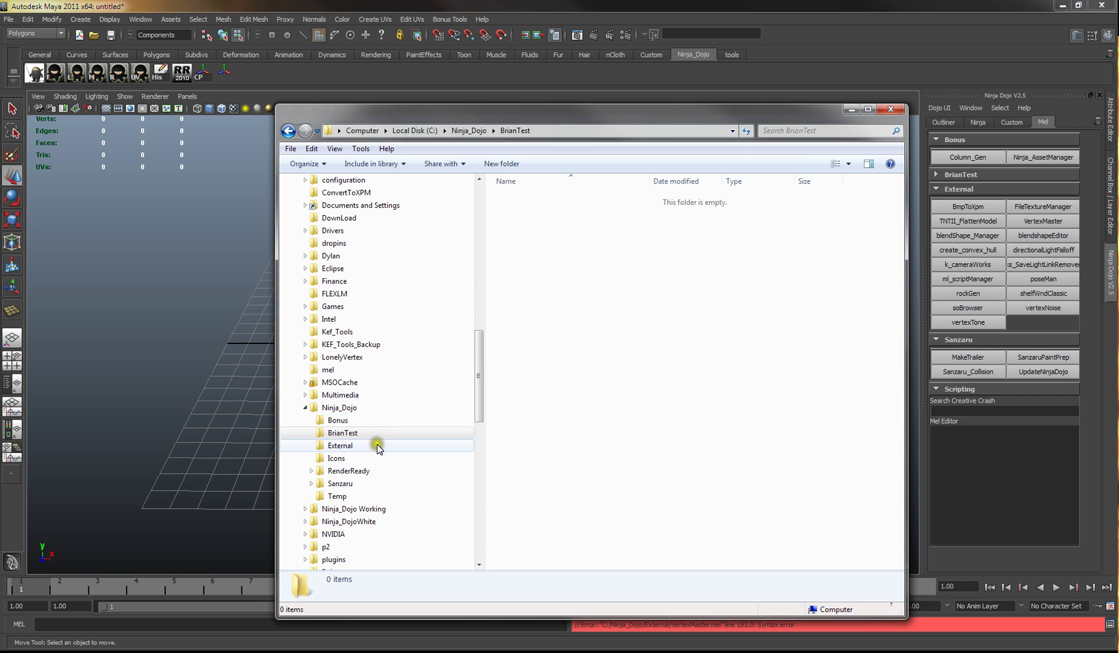
# - Copy create_convex_hull.mel, directionalLightFalloff.mel and k_cameraWorks.mel from the External folder
pyautogui.click(342, 446)
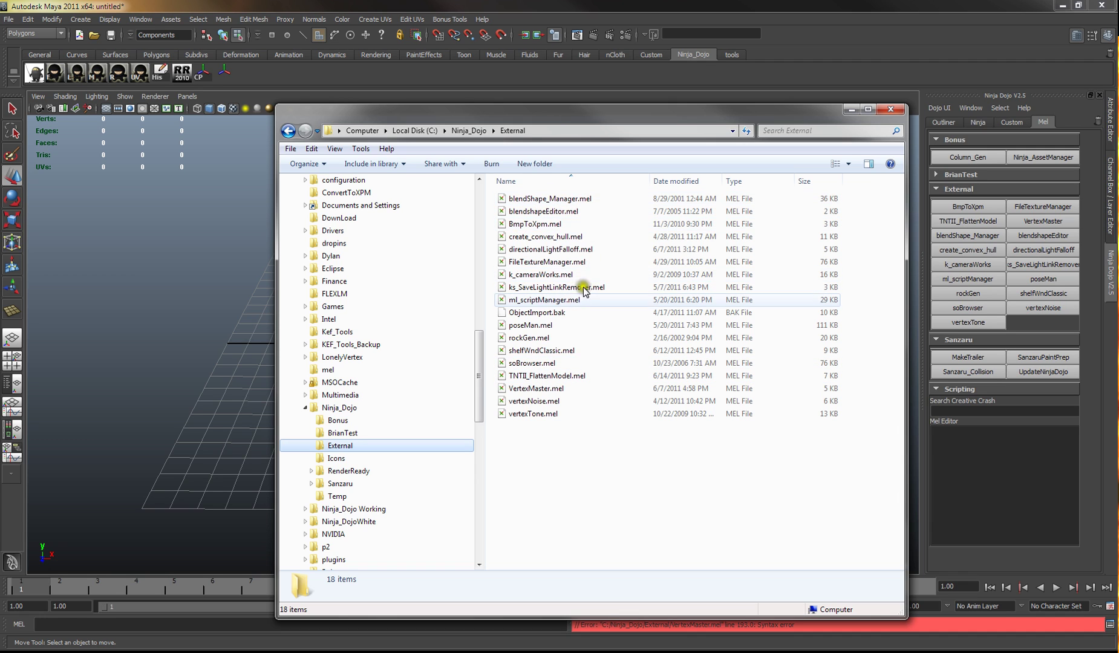
pyautogui.click(551, 237)
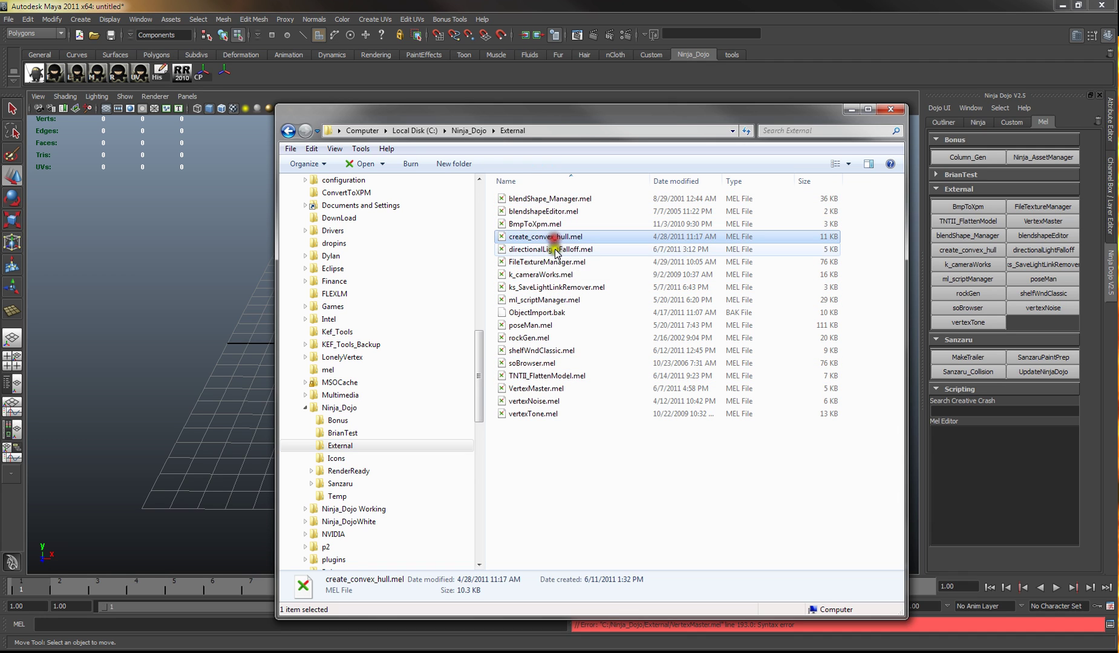
pyautogui.keyDown('ctrl'); pyautogui.click(540, 250); pyautogui.keyUp('ctrl')
pyautogui.keyDown('ctrl'); pyautogui.click(525, 273); pyautogui.keyUp('ctrl')
pyautogui.rightClick(526, 271)
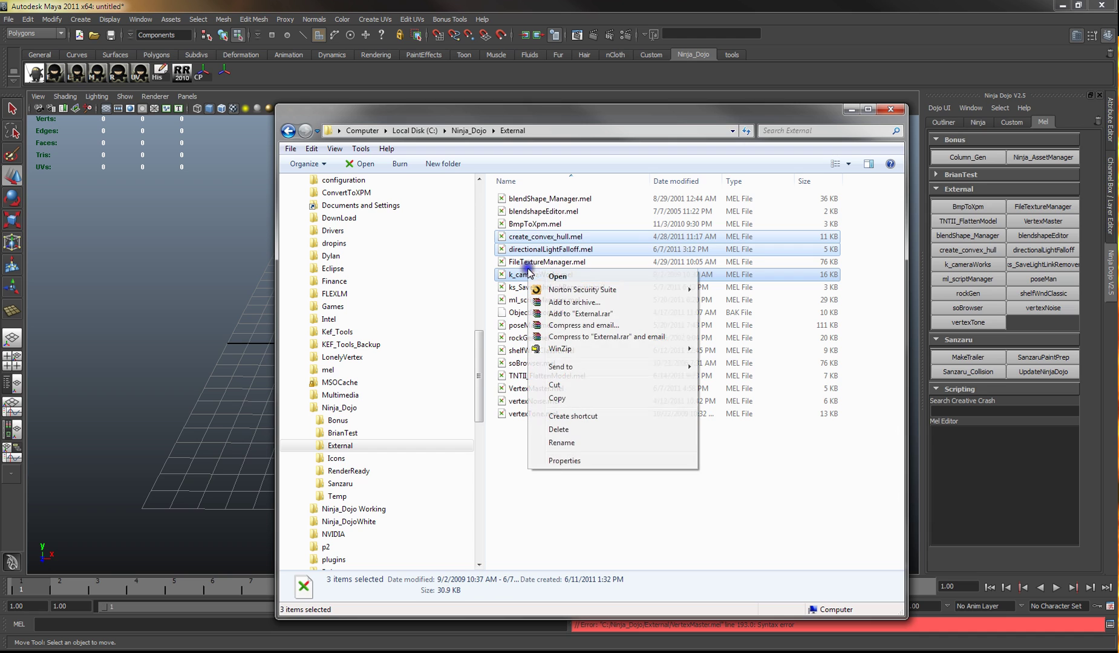
pyautogui.click(571, 399)
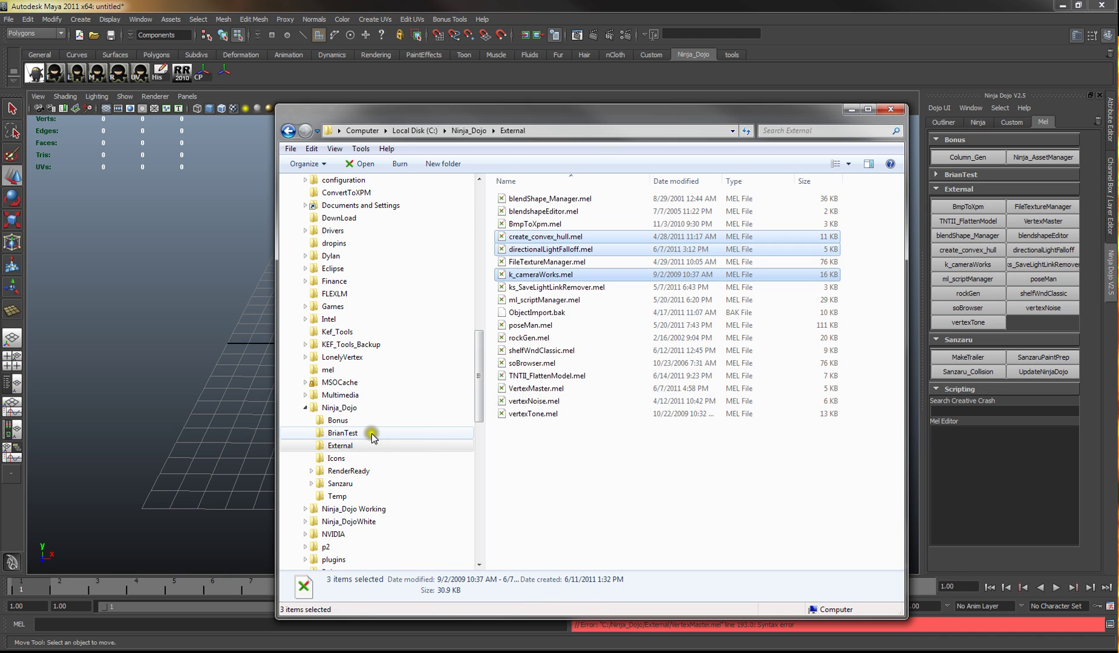
# - Paste the three MEL scripts into the test folder and return to Maya
pyautogui.click(359, 433)
pyautogui.rightClick(552, 261)
pyautogui.click(581, 350)
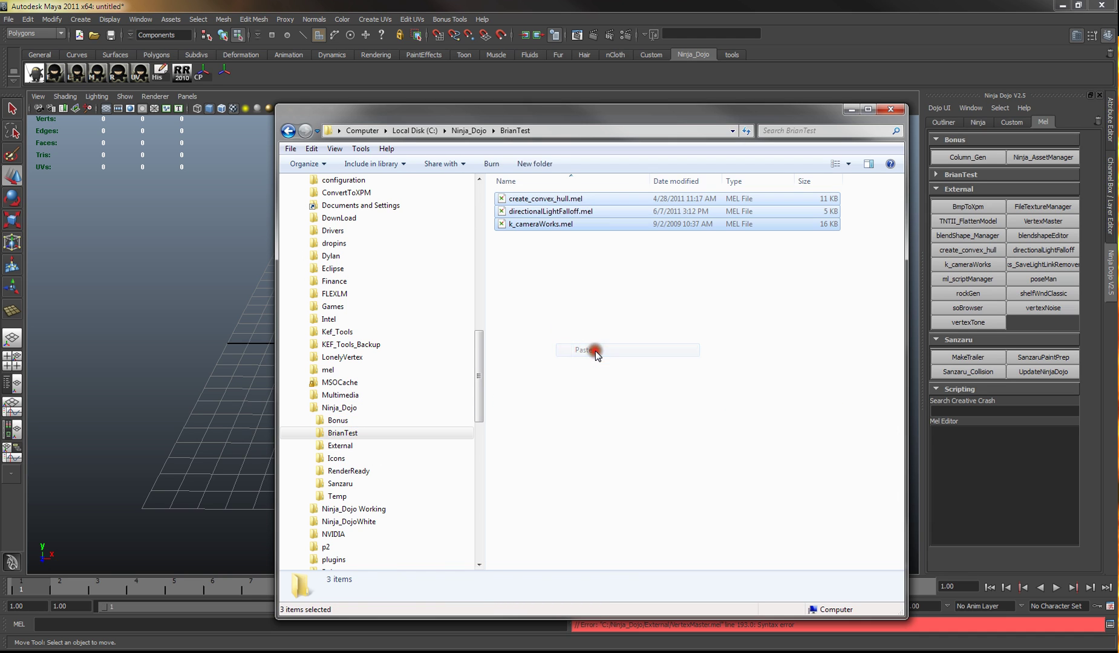
pyautogui.click(149, 254)
# - Reload Ninja Dojo and view the test folder's new script buttons on the Mel tab
pyautogui.click(35, 74)
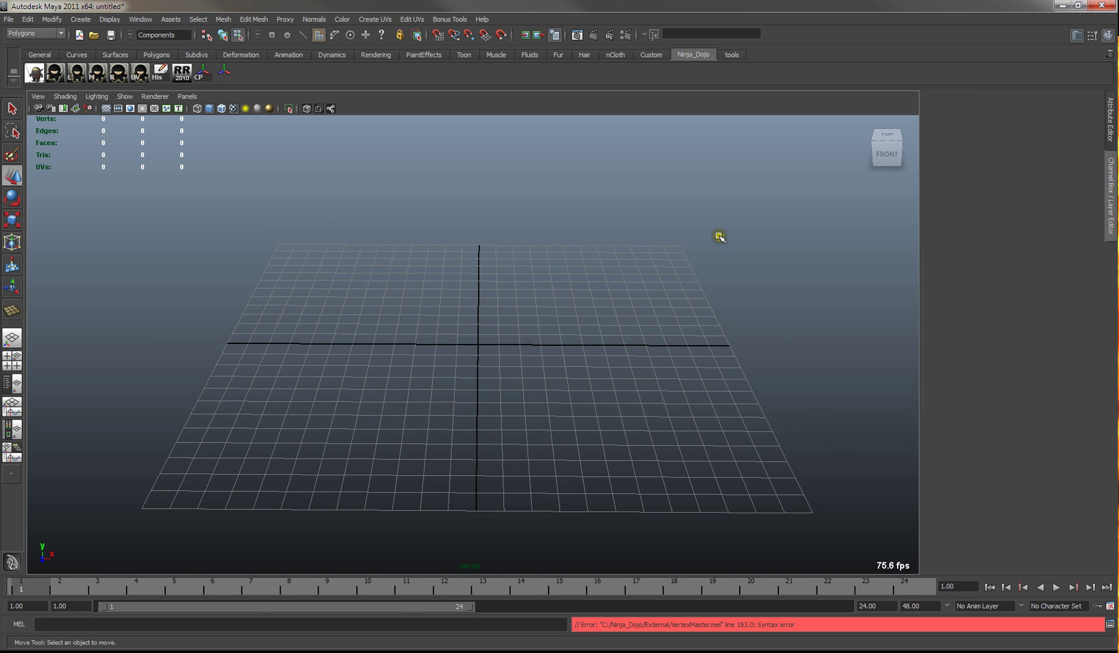
pyautogui.click(1043, 122)
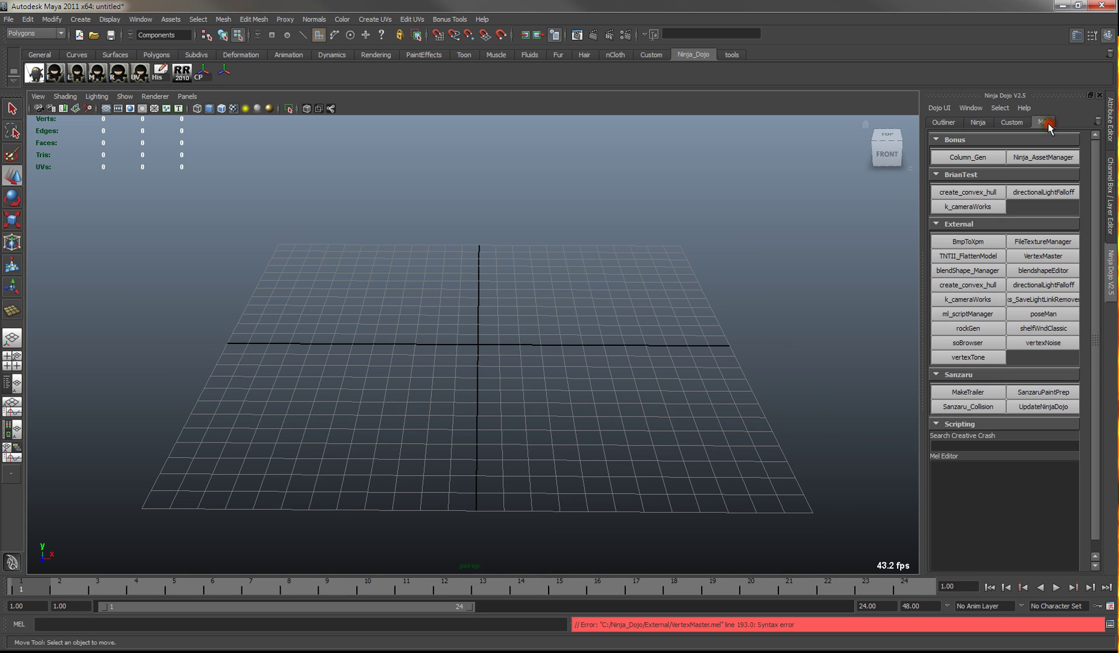
pyautogui.click(968, 175)
pyautogui.click(968, 175)
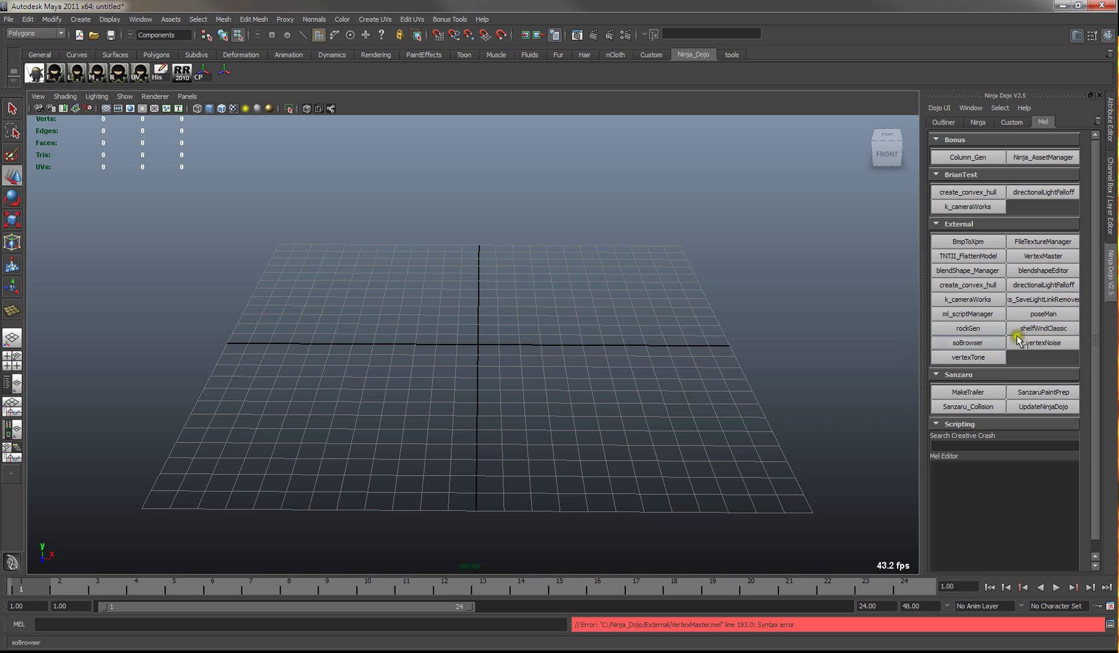
pyautogui.click(492, 347)
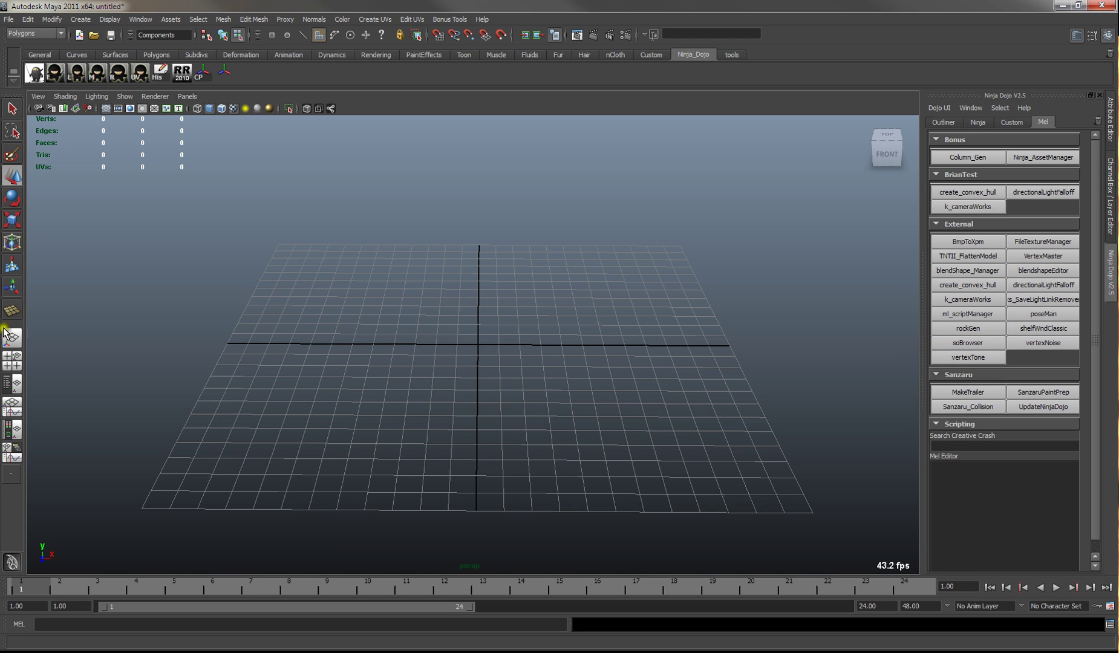
# - Delete the test folder from C:\Ninja_Dojo in Explorer
pyautogui.hotkey('alt', 'Tab')
pyautogui.click(545, 301)
pyautogui.rightClick(361, 432)
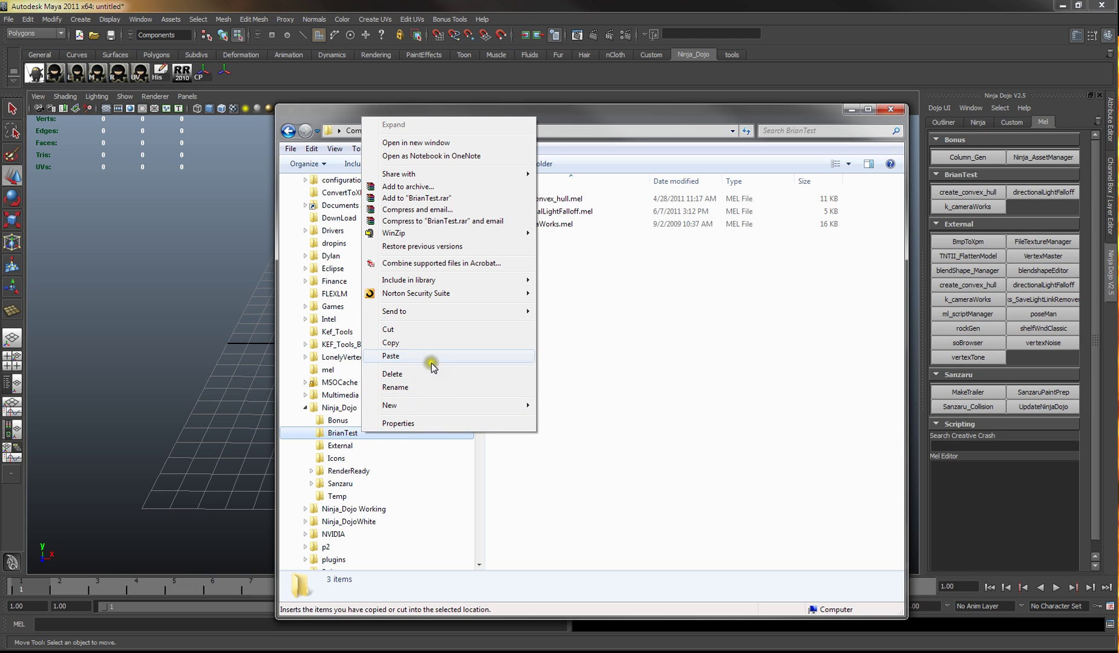
pyautogui.click(432, 374)
pyautogui.click(601, 380)
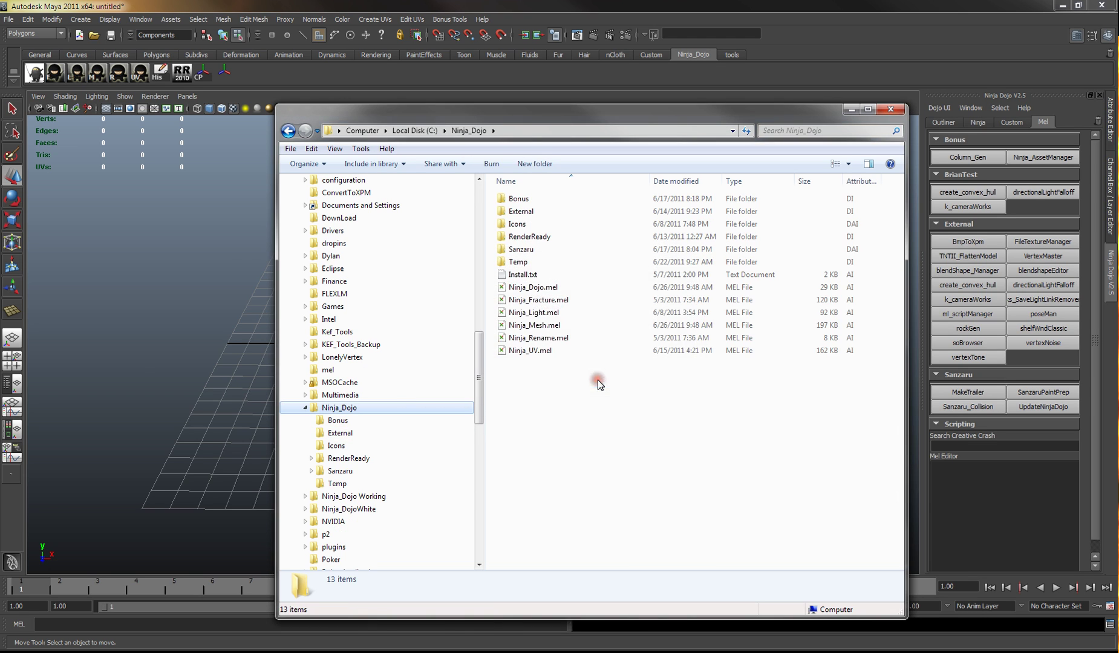
# - Reload Ninja Dojo again so its Mel tab no longer lists the test folder rollout
pyautogui.click(142, 345)
pyautogui.click(53, 74)
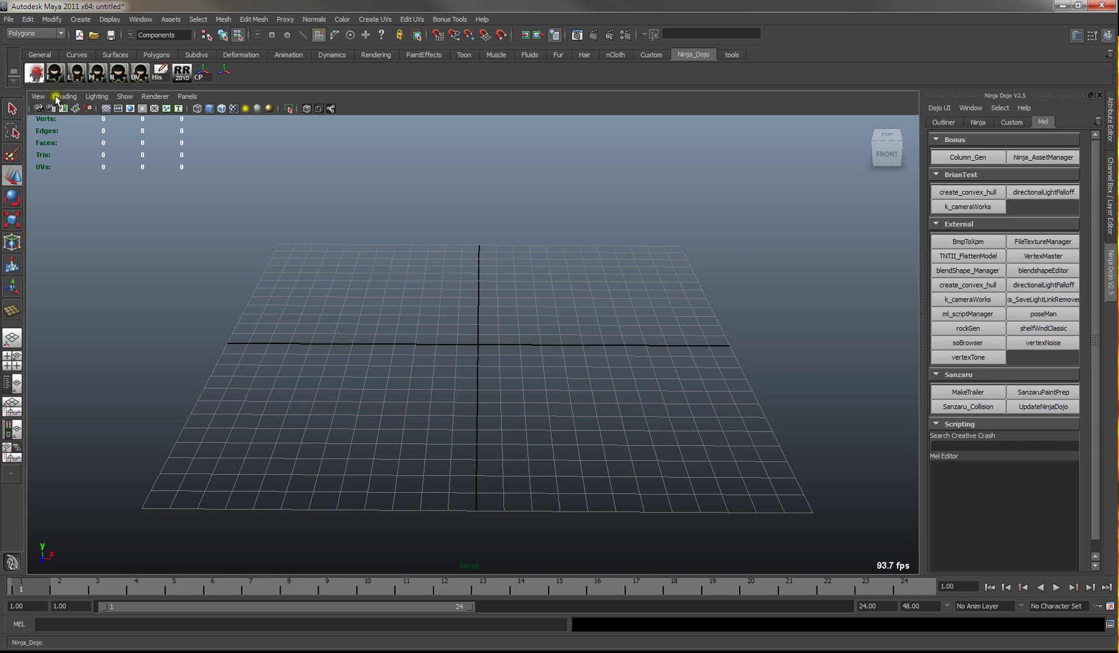
pyautogui.click(1043, 121)
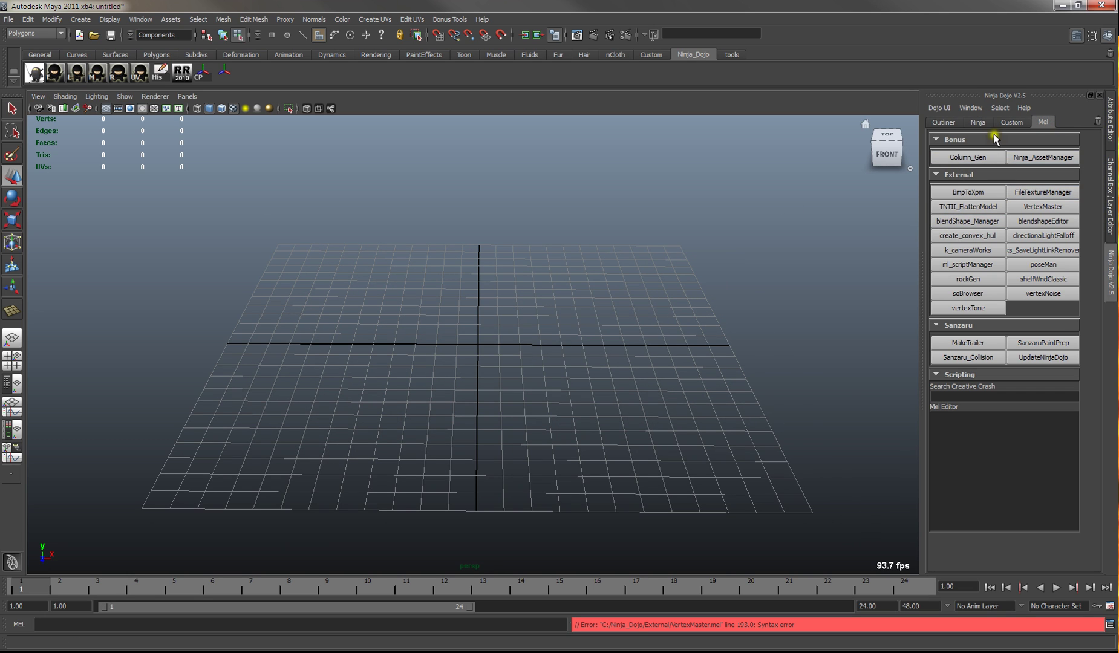
pyautogui.click(702, 373)
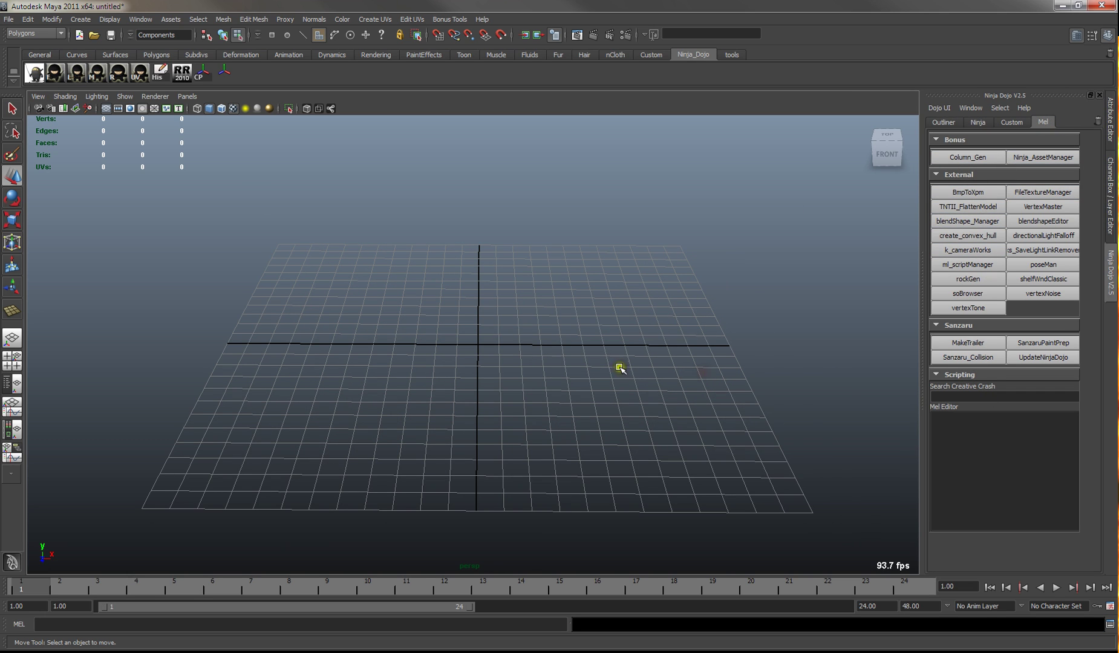
# - Search Creative Crash for 'mesh', browse the 305 Maya script results, then return to Maya
pyautogui.click(961, 394)
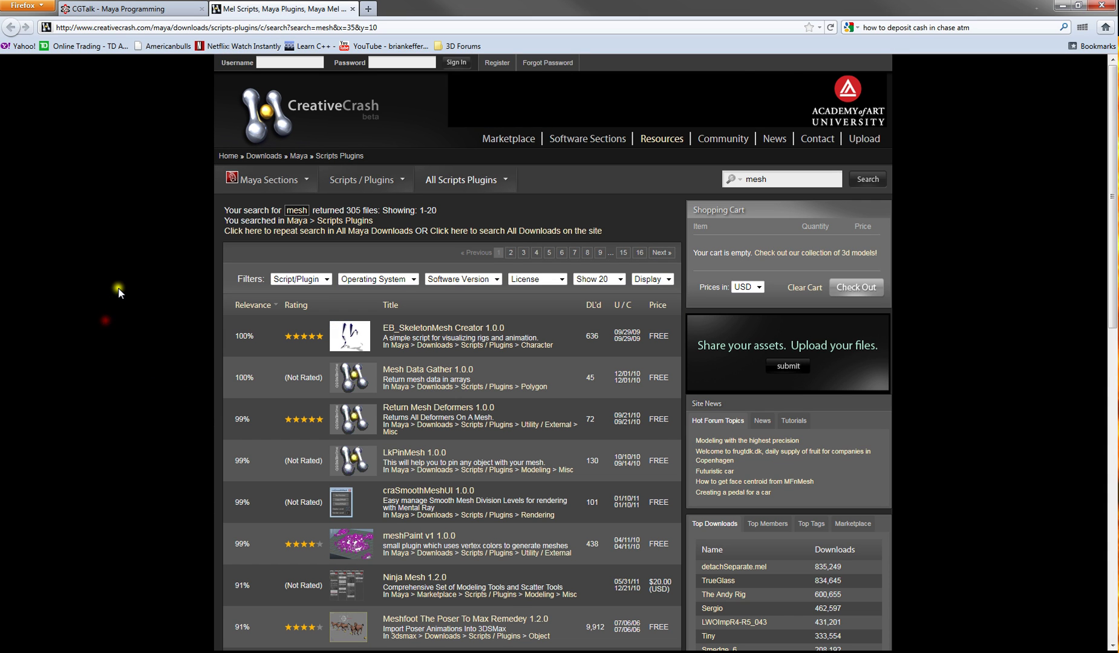
pyautogui.scroll(-5, 120, 288)
pyautogui.scroll(5, 120, 281)
pyautogui.scroll(-3, 122, 283)
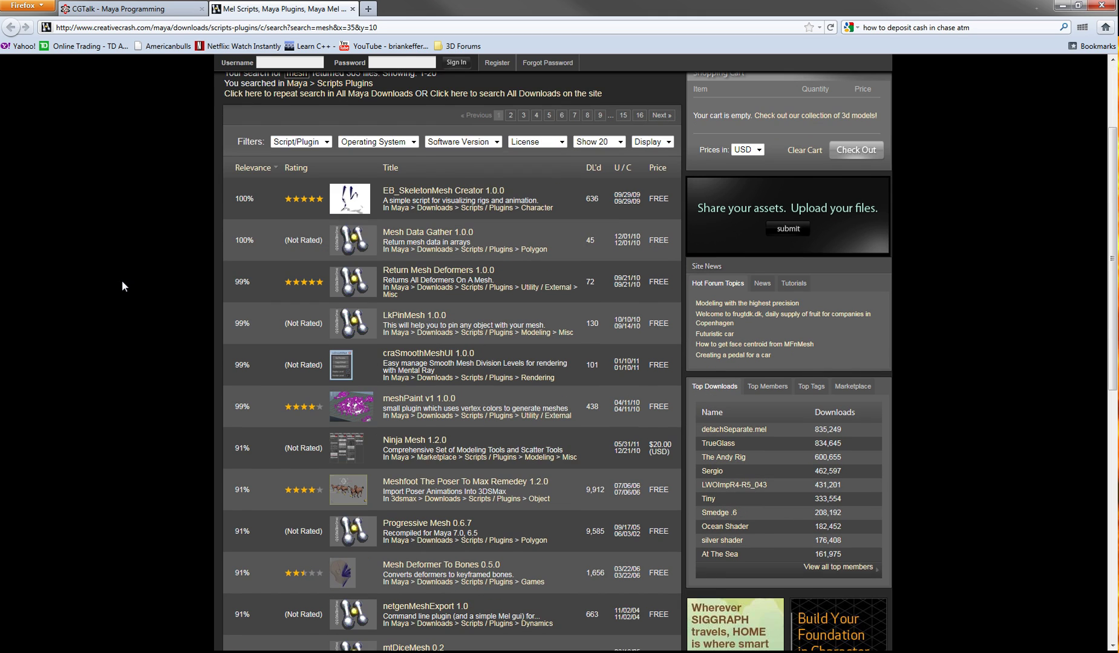
pyautogui.scroll(3, 122, 283)
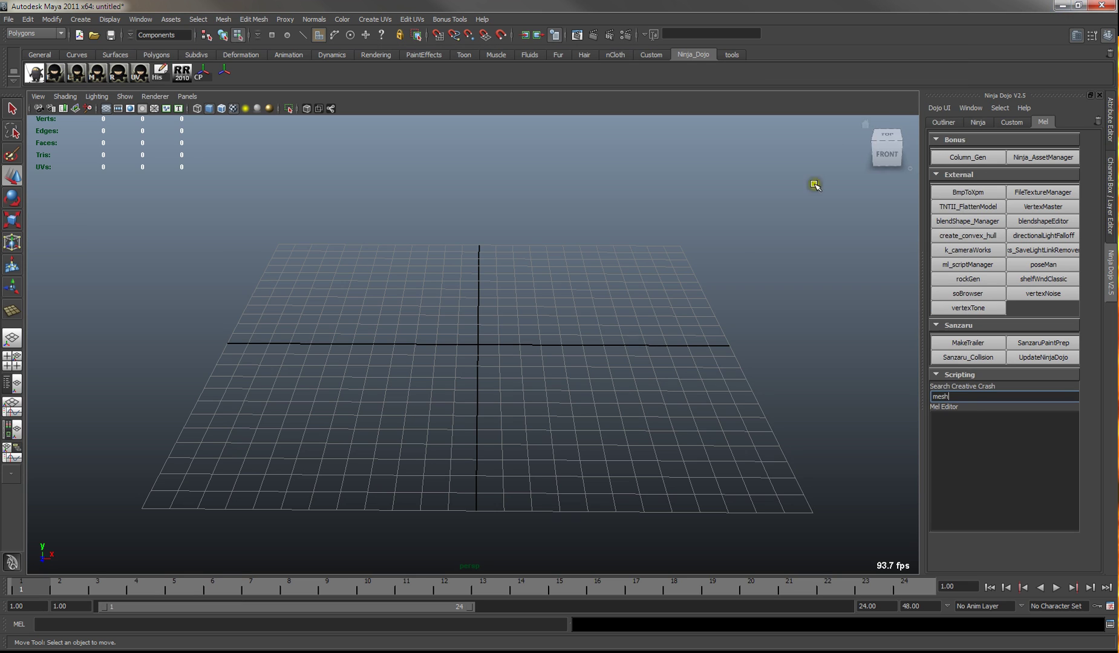
pyautogui.click(604, 302)
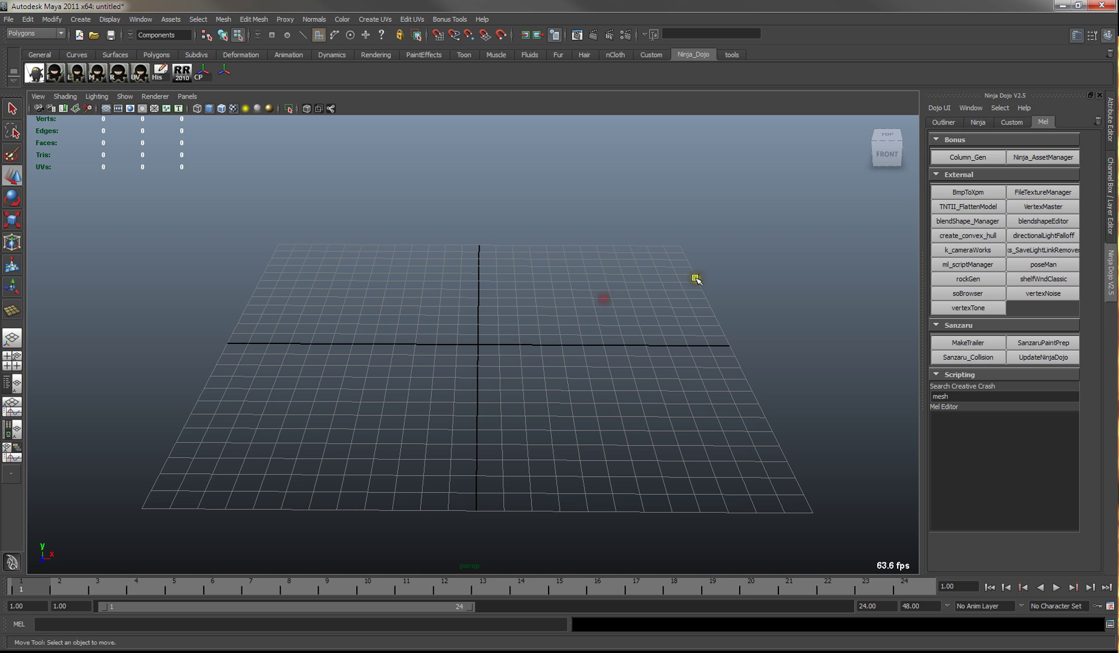
# - On the Ninja tools page, cycle through the Fracture, Light, Mesh and Rename tool sets, ending on UV
pyautogui.click(977, 123)
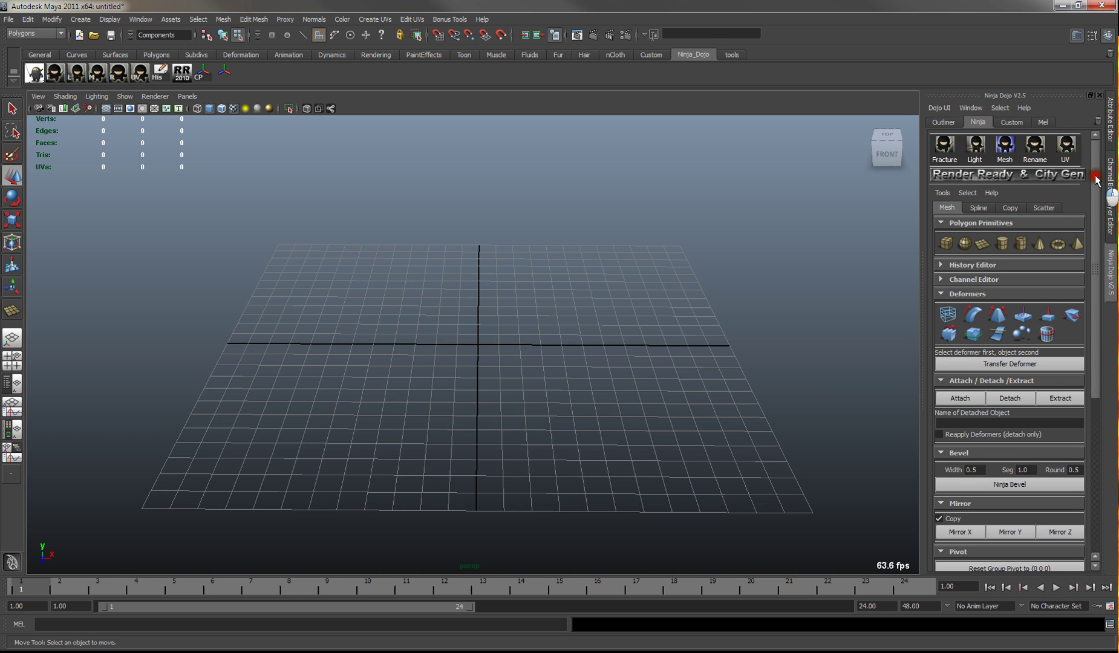
pyautogui.scroll(-5, 1096, 180)
pyautogui.scroll(5, 1097, 180)
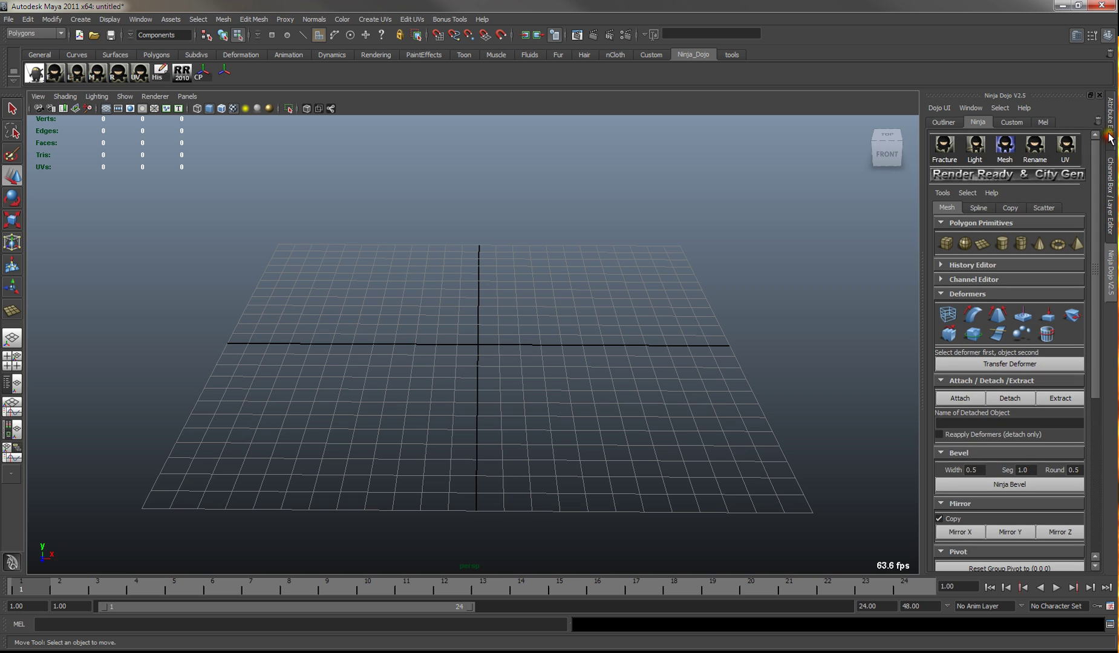
pyautogui.click(954, 147)
pyautogui.click(981, 150)
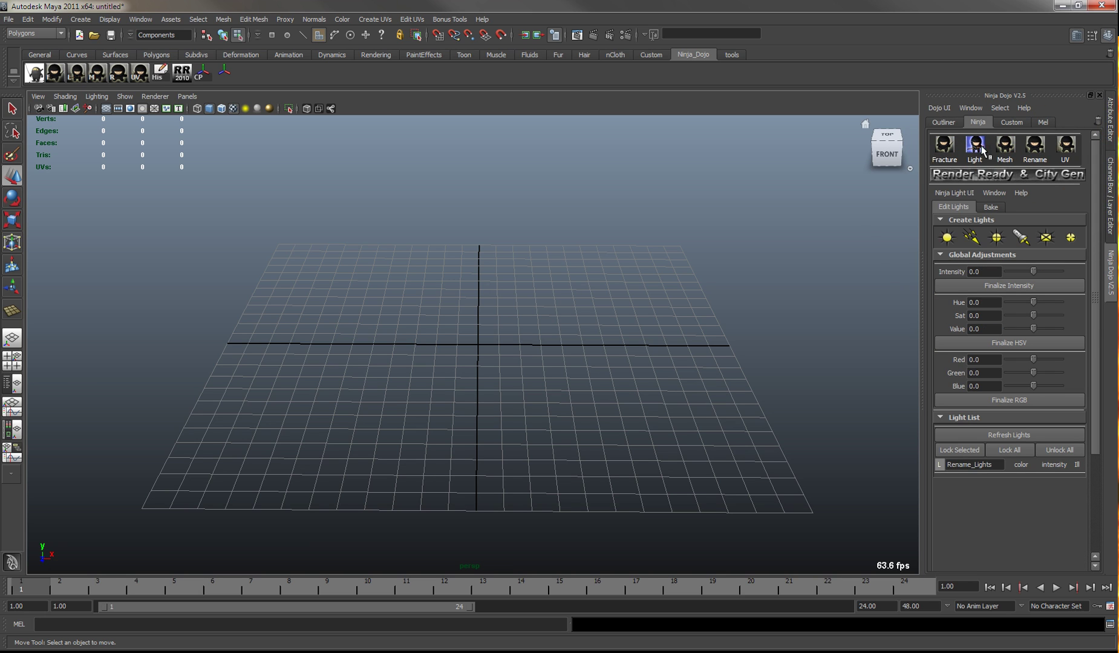
pyautogui.click(1016, 148)
pyautogui.click(1036, 146)
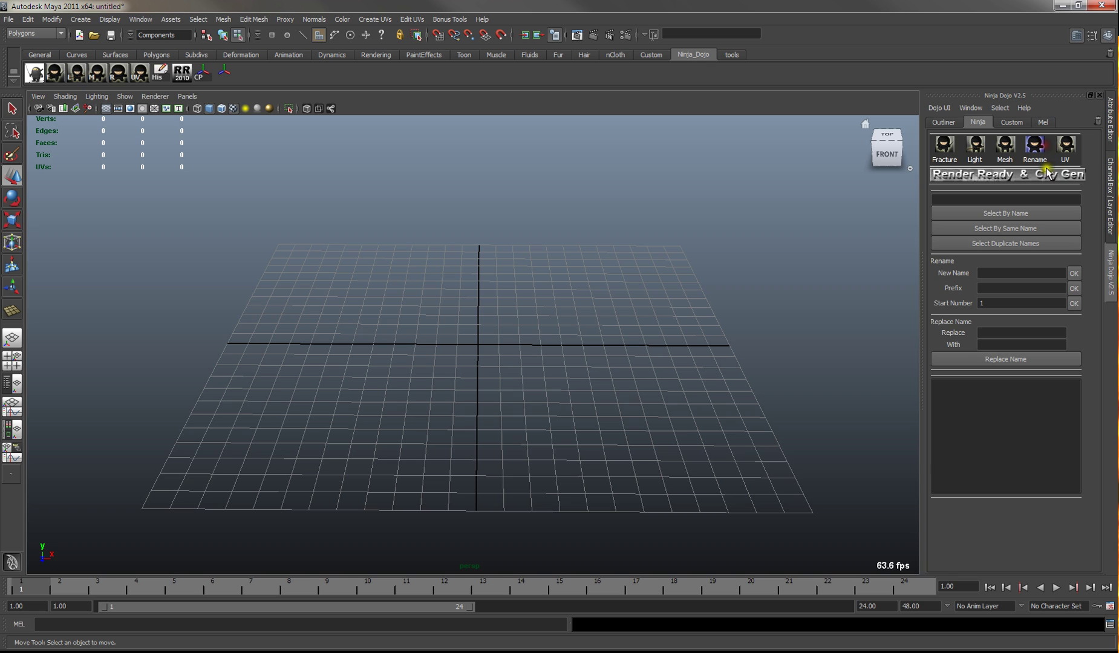
pyautogui.click(1068, 148)
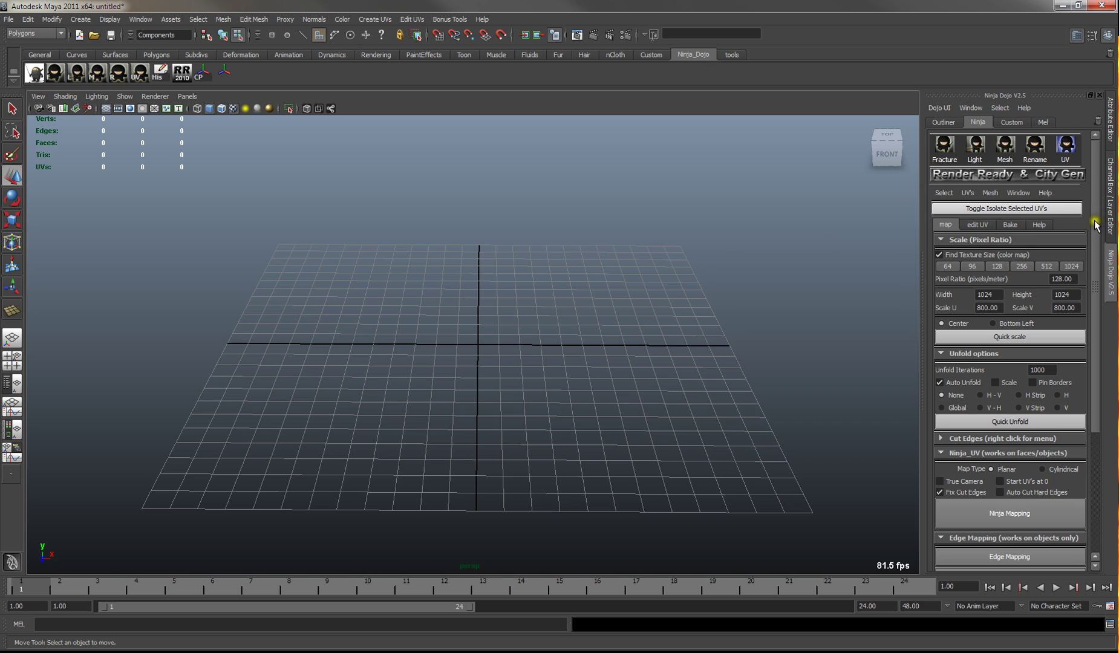
pyautogui.moveTo(1092, 170)
pyautogui.mouseDown()
pyautogui.moveTo(1092, 274)
pyautogui.moveTo(1099, 180)
pyautogui.mouseUp()
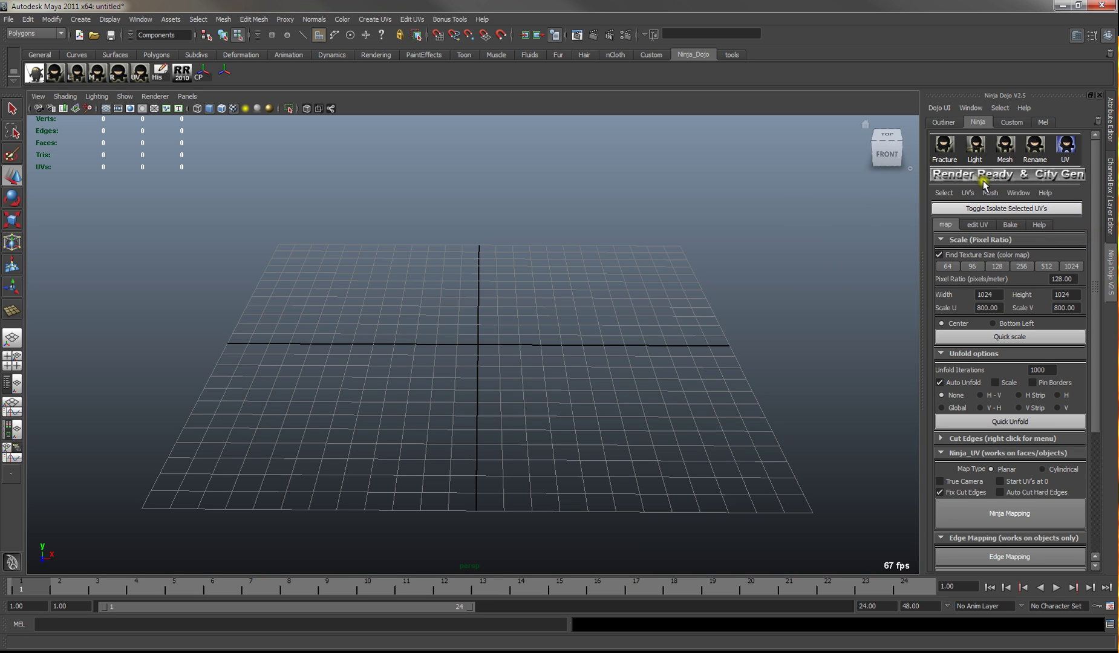
pyautogui.rightClick(950, 142)
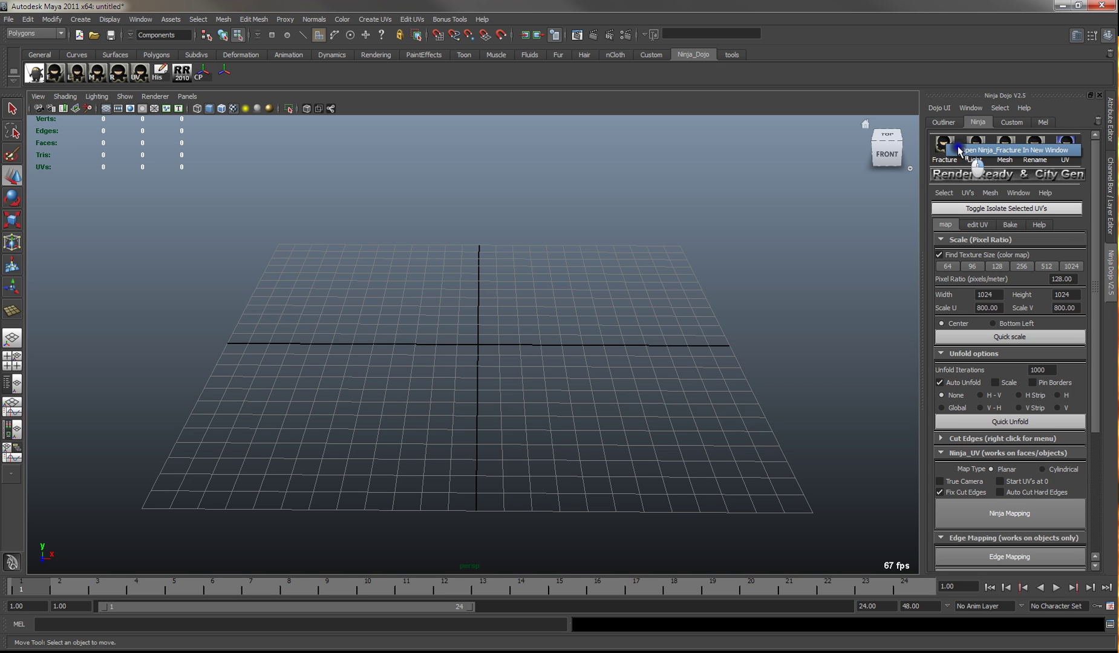
pyautogui.click(964, 149)
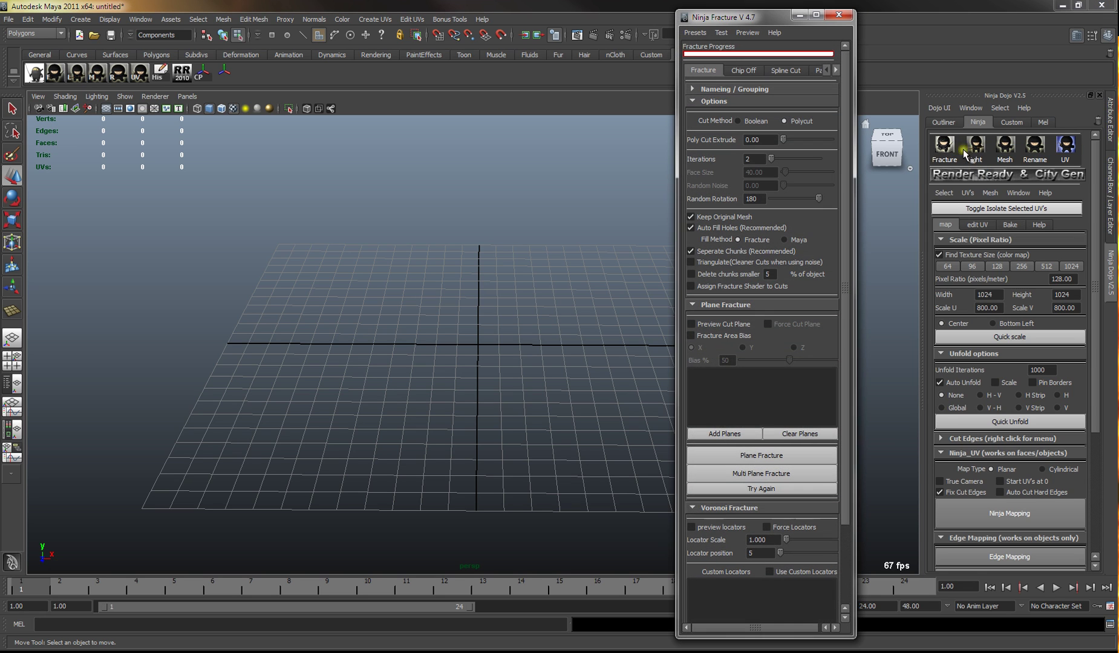
pyautogui.moveTo(744, 26)
pyautogui.mouseDown()
pyautogui.moveTo(722, 24)
pyautogui.moveTo(804, 20)
pyautogui.moveTo(731, 22)
pyautogui.mouseUp()
pyautogui.rightClick(976, 144)
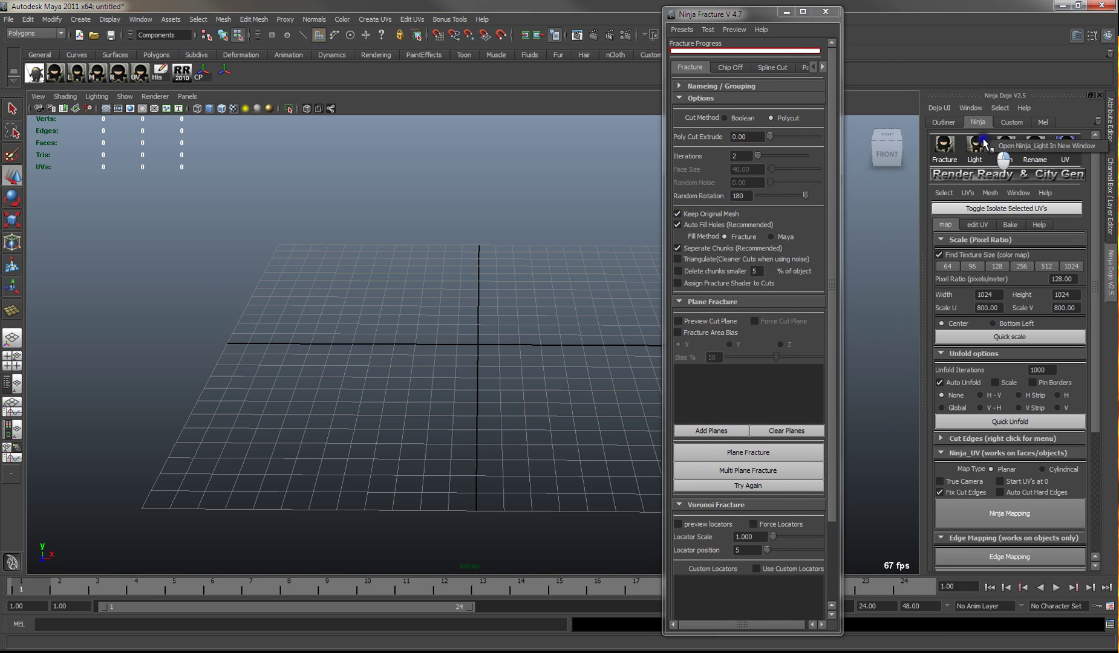
pyautogui.click(992, 150)
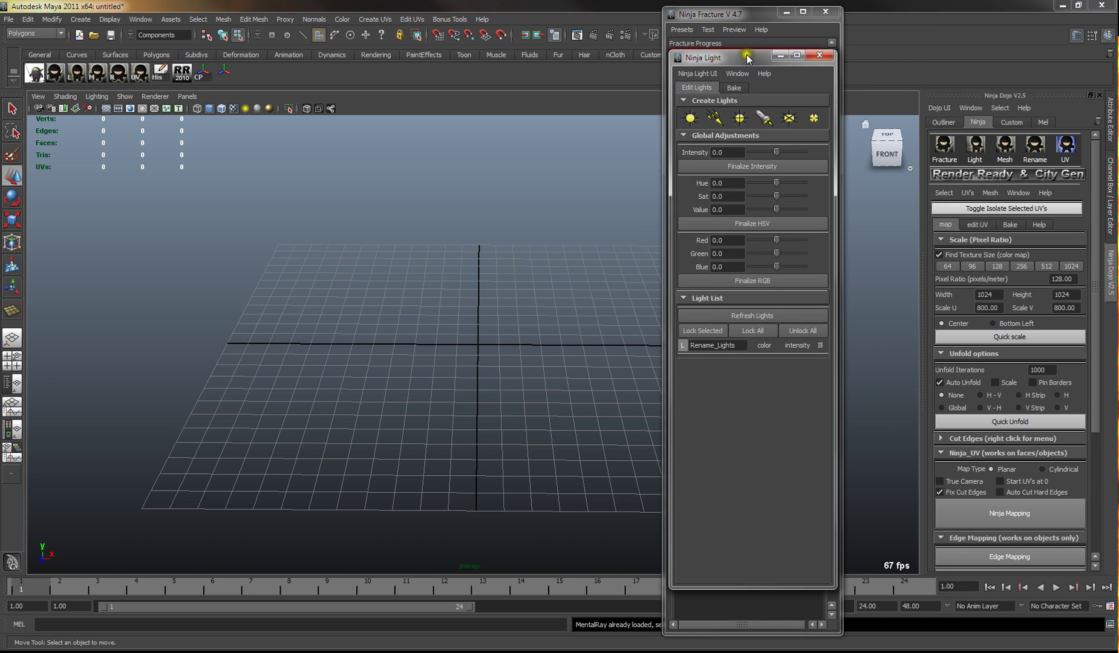
pyautogui.moveTo(748, 57); pyautogui.dragTo(561, 64)
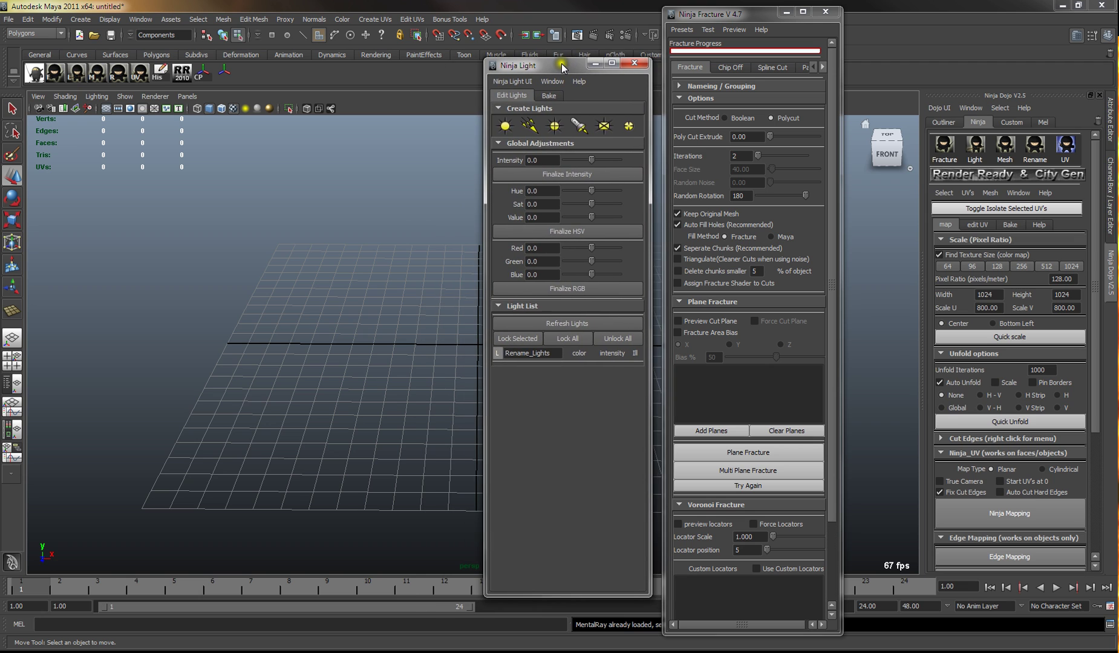
pyautogui.rightClick(1004, 145)
pyautogui.click(1022, 152)
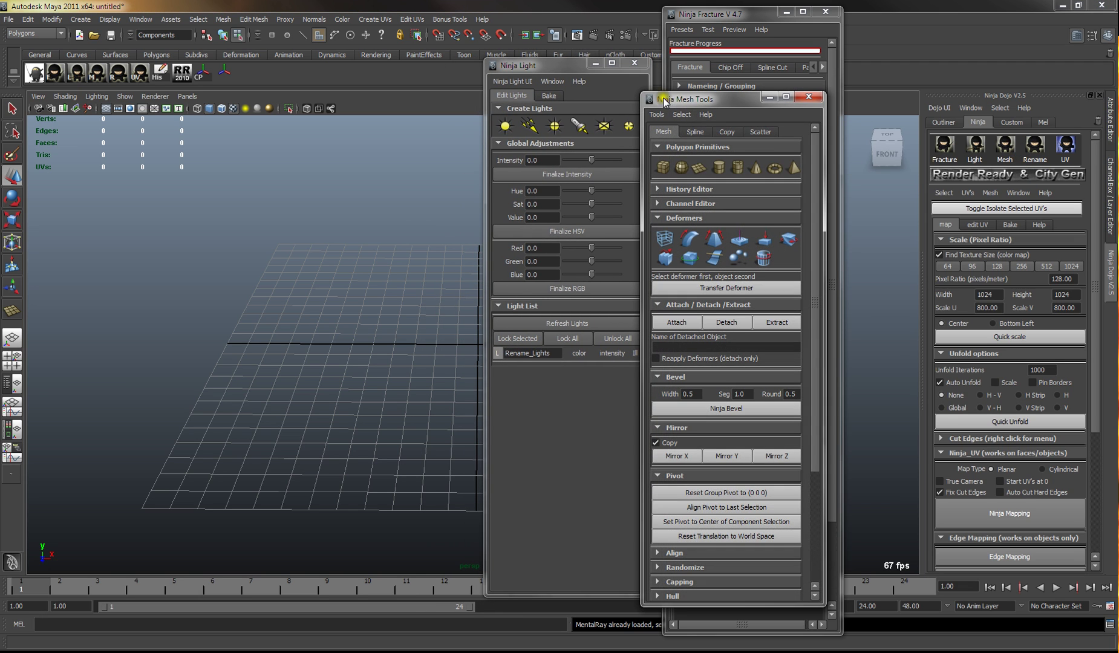
pyautogui.moveTo(701, 100); pyautogui.dragTo(357, 57)
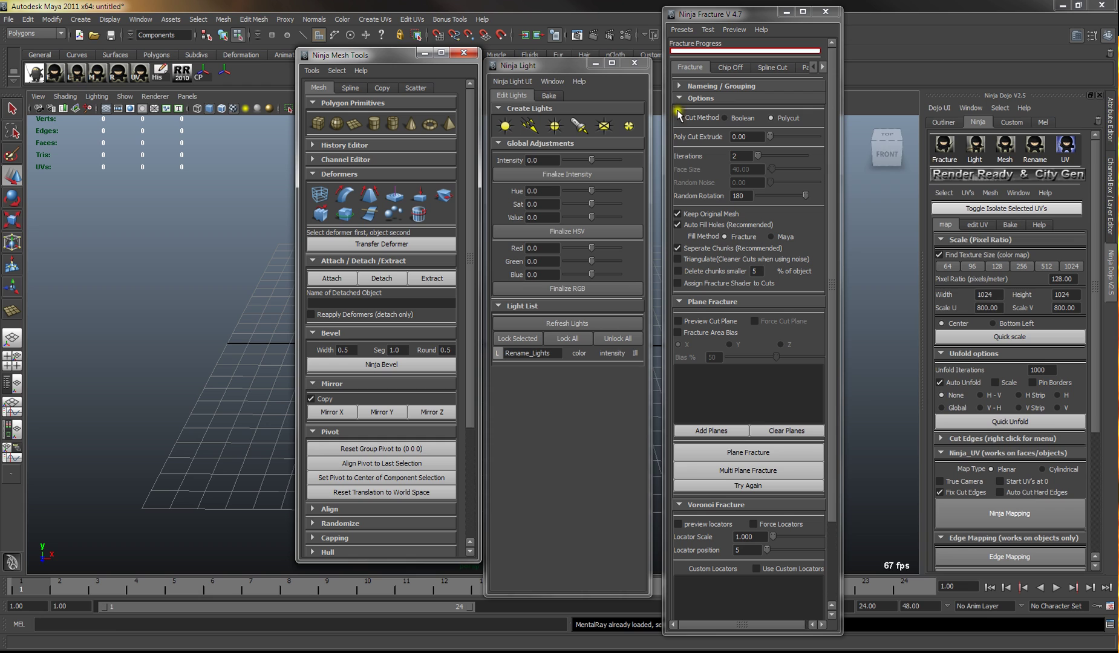
pyautogui.rightClick(1066, 146)
pyautogui.click(1083, 152)
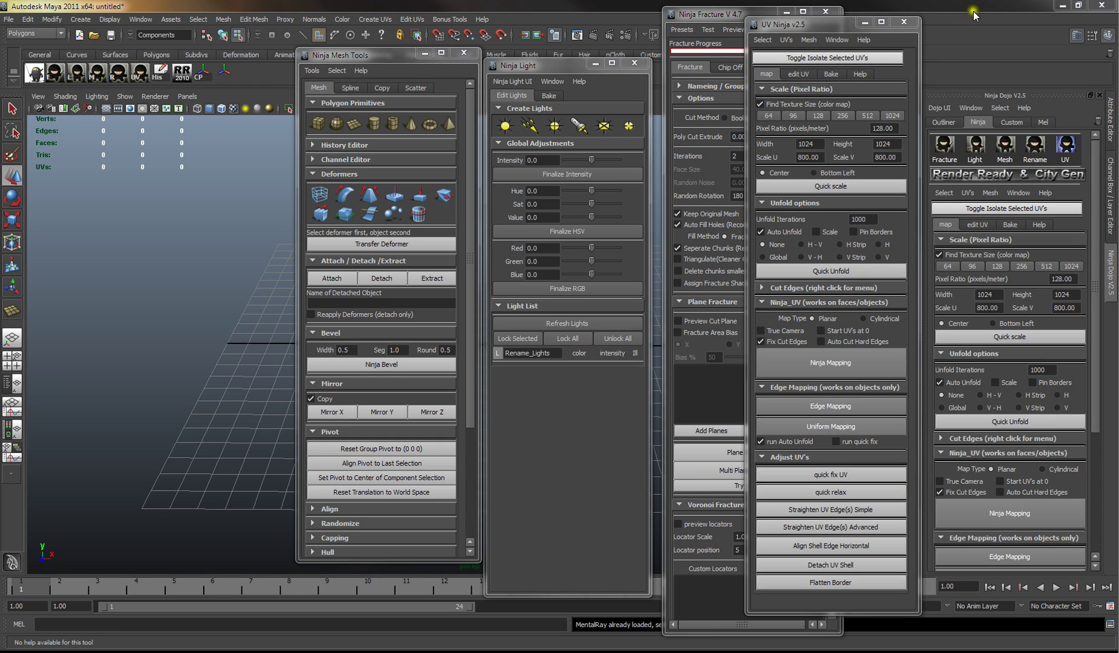
pyautogui.click(903, 22)
pyautogui.moveTo(789, 18); pyautogui.dragTo(789, 24)
pyautogui.click(786, 20)
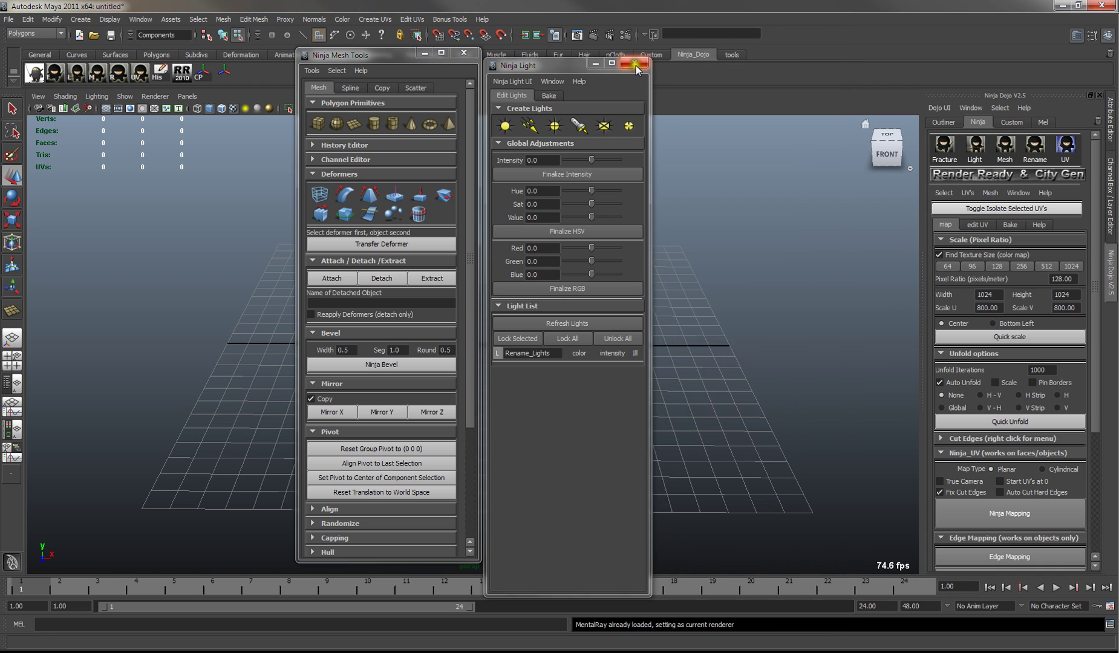
pyautogui.click(635, 63)
pyautogui.click(466, 55)
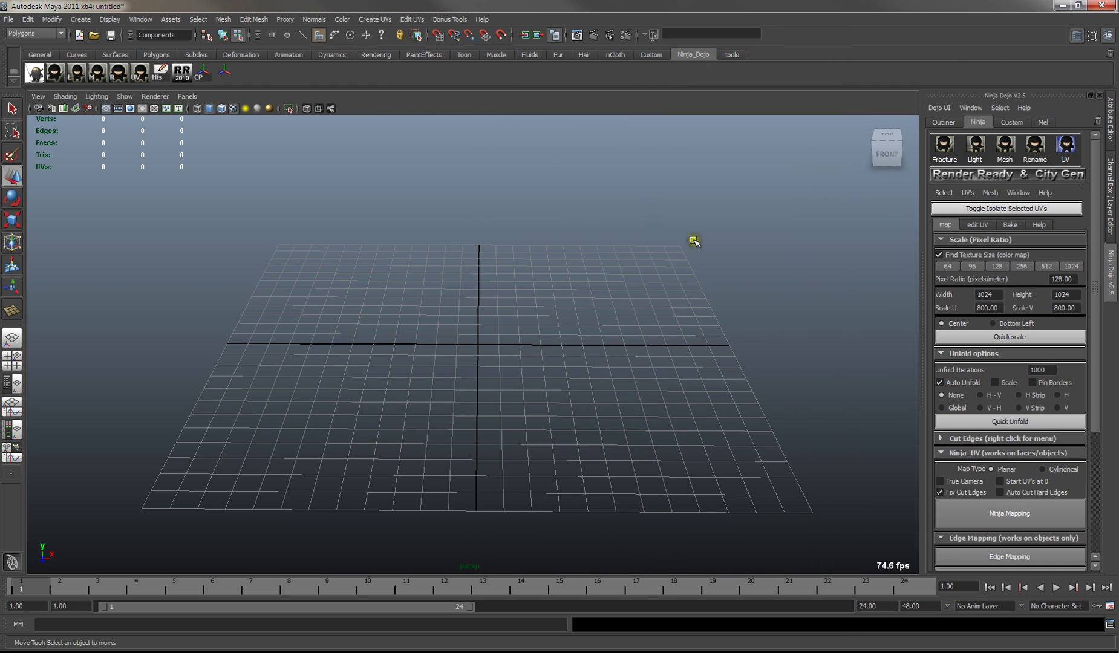
# - Create Ninja_Camera1973 via Ninja Cam View and tumble its floating view of the grid
pyautogui.click(969, 109)
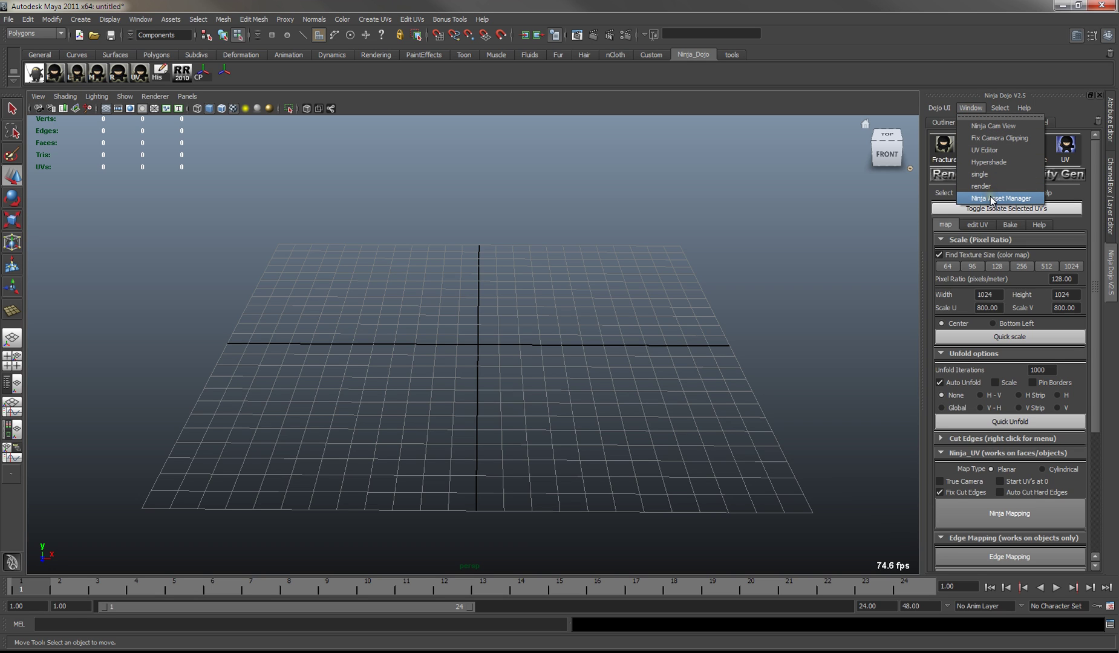
pyautogui.click(987, 126)
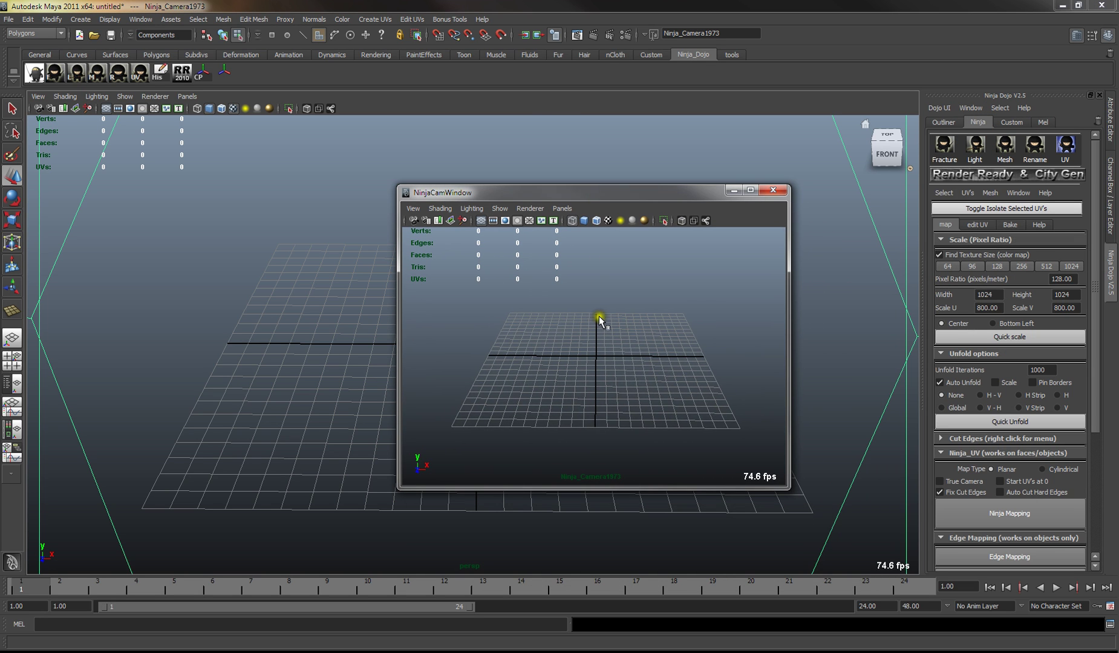
pyautogui.keyDown('alt'); pyautogui.moveTo(599, 316); pyautogui.dragTo(545, 363); pyautogui.keyUp('alt')
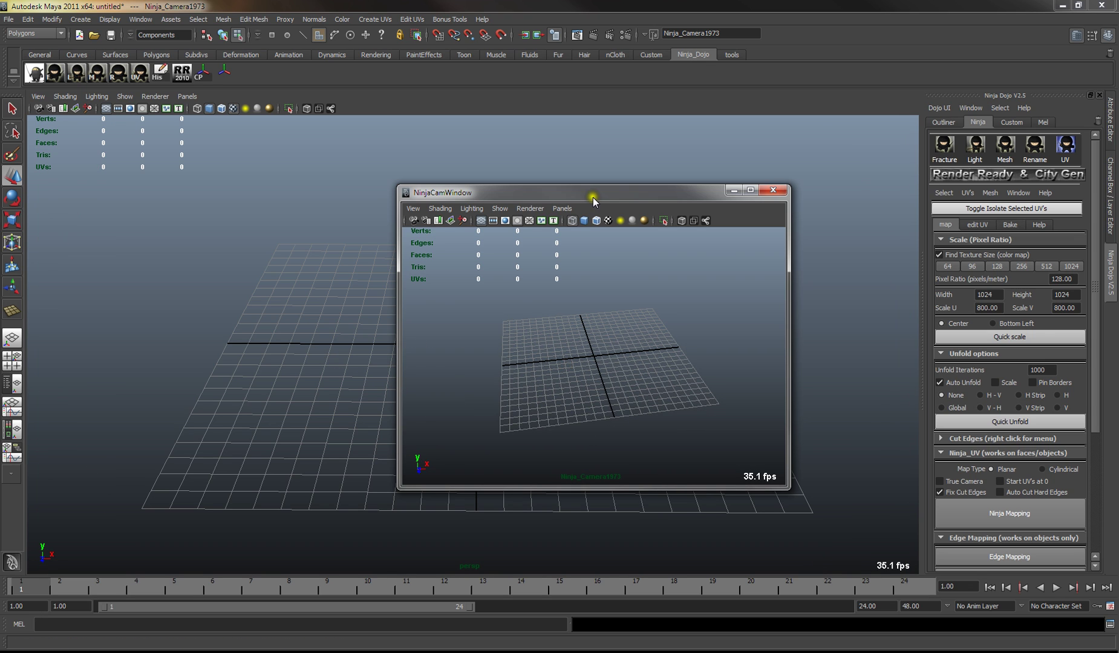
# - Shift the NinjaCamWindow around, orbit the perspective grid, then close the camera window and reopen the Window menu
pyautogui.moveTo(585, 193); pyautogui.dragTo(833, 164)
pyautogui.keyDown('alt'); pyautogui.moveTo(492, 265); pyautogui.dragTo(401, 282); pyautogui.keyUp('alt')
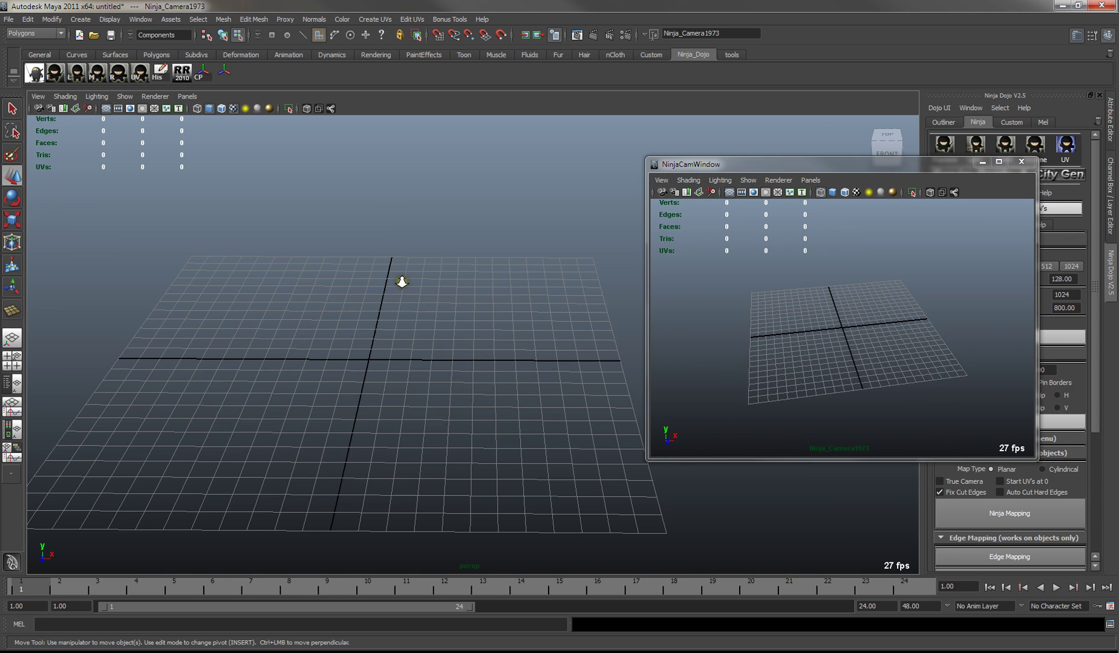
pyautogui.moveTo(837, 164); pyautogui.dragTo(666, 160)
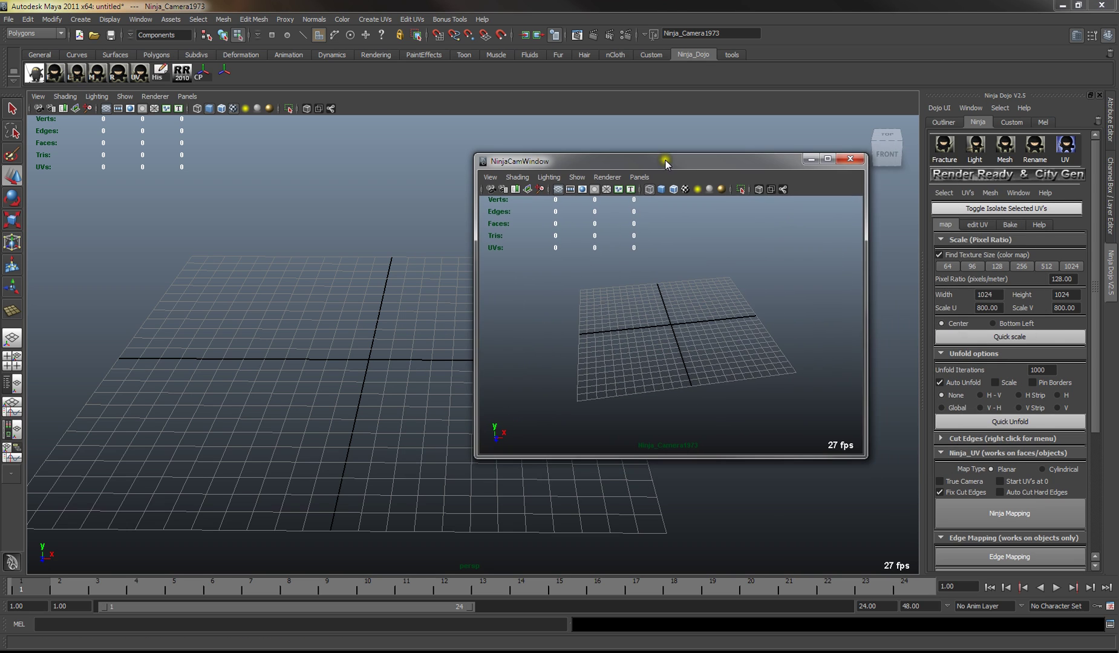
pyautogui.click(855, 158)
pyautogui.click(975, 110)
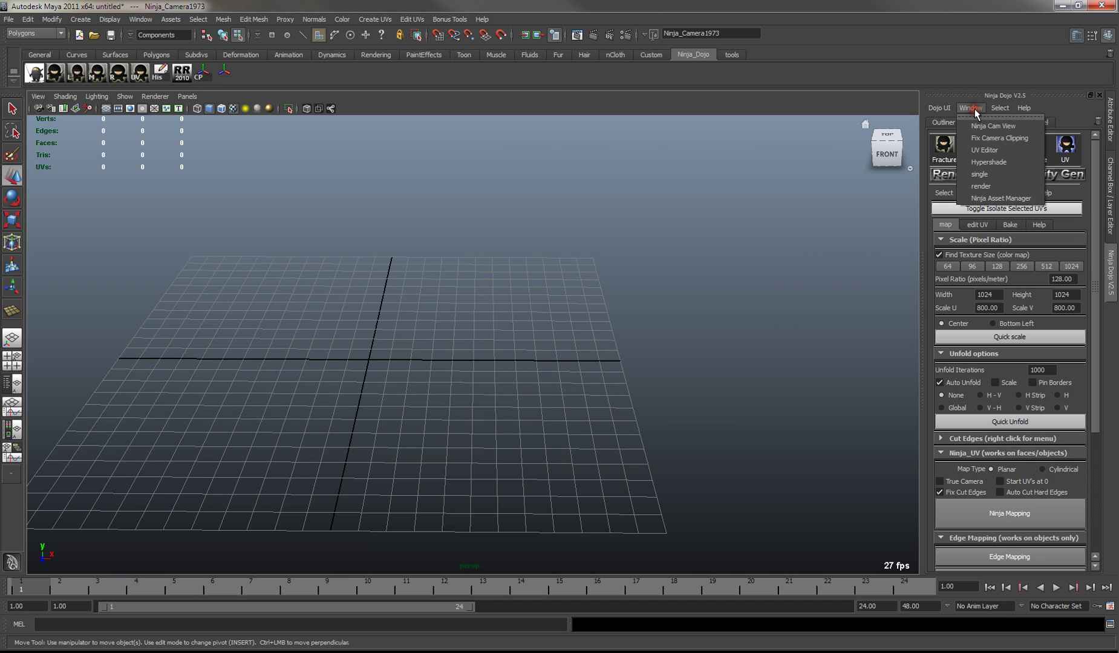
pyautogui.click(1002, 152)
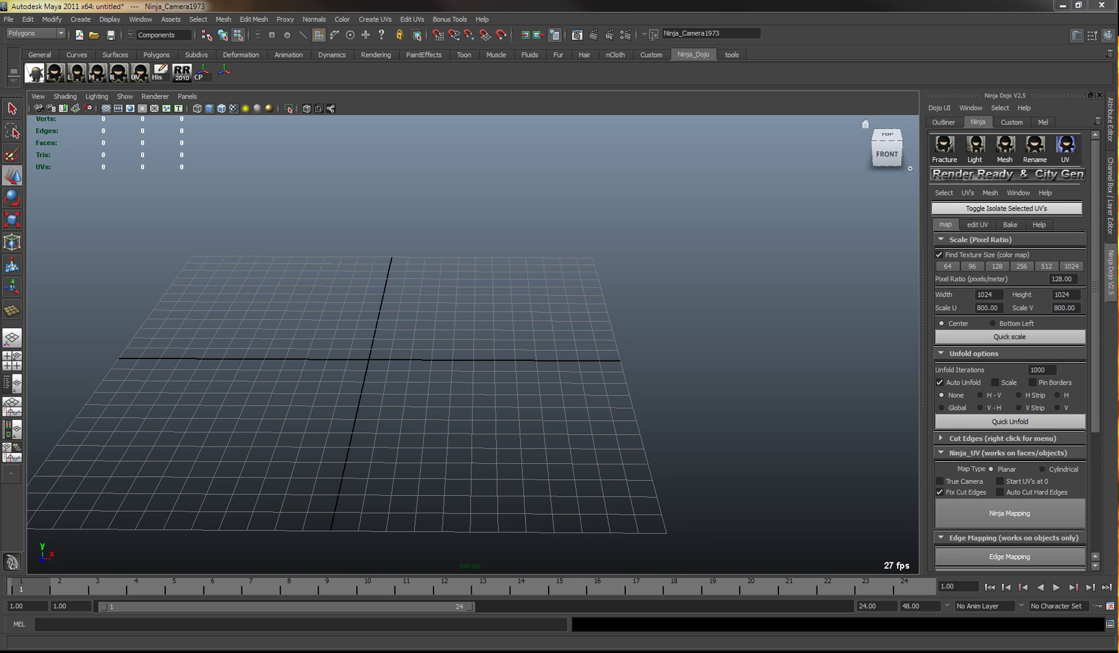
pyautogui.moveTo(787, 114); pyautogui.dragTo(721, 107)
pyautogui.click(871, 106)
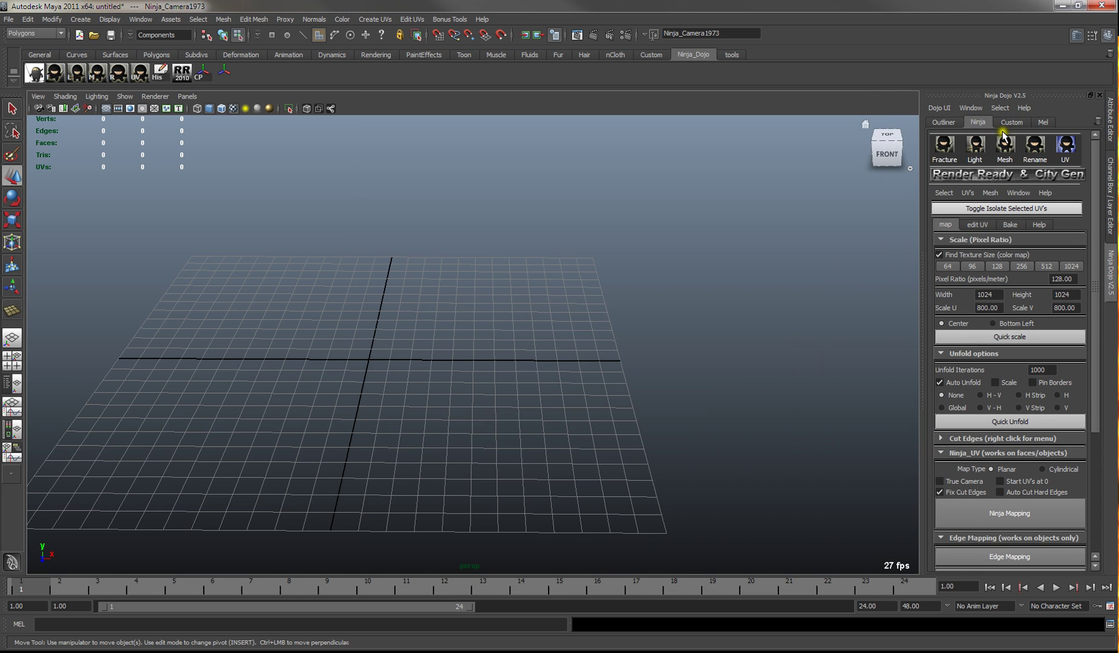
pyautogui.click(970, 109)
pyautogui.click(789, 200)
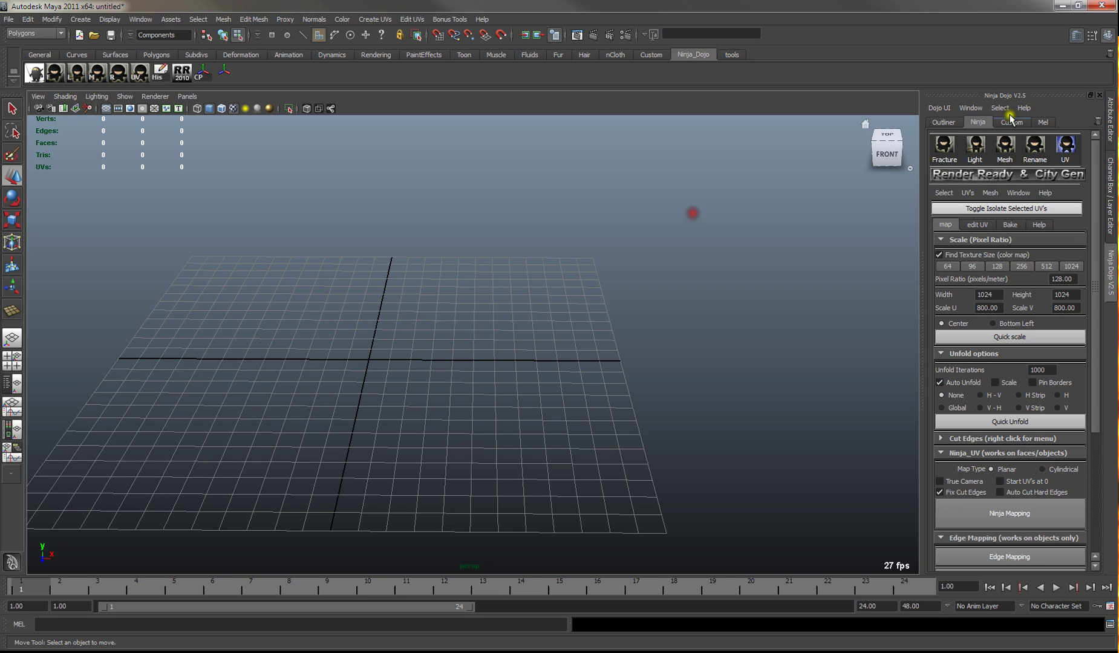
pyautogui.click(1000, 108)
pyautogui.click(1024, 107)
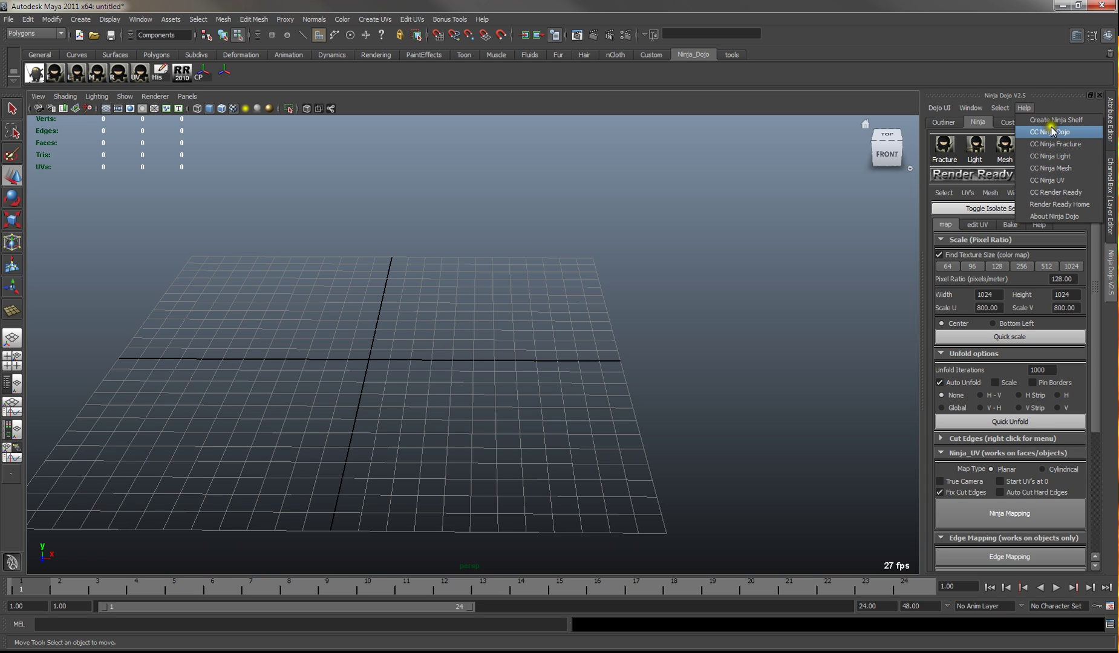
pyautogui.click(813, 272)
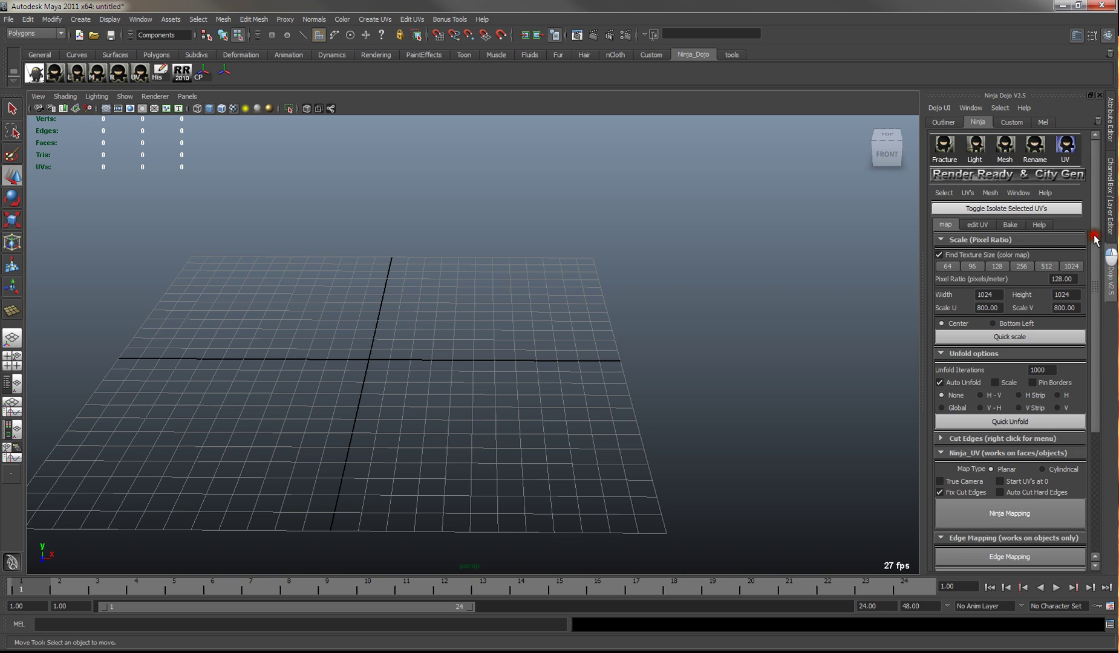
pyautogui.moveTo(1096, 240); pyautogui.dragTo(1092, 181)
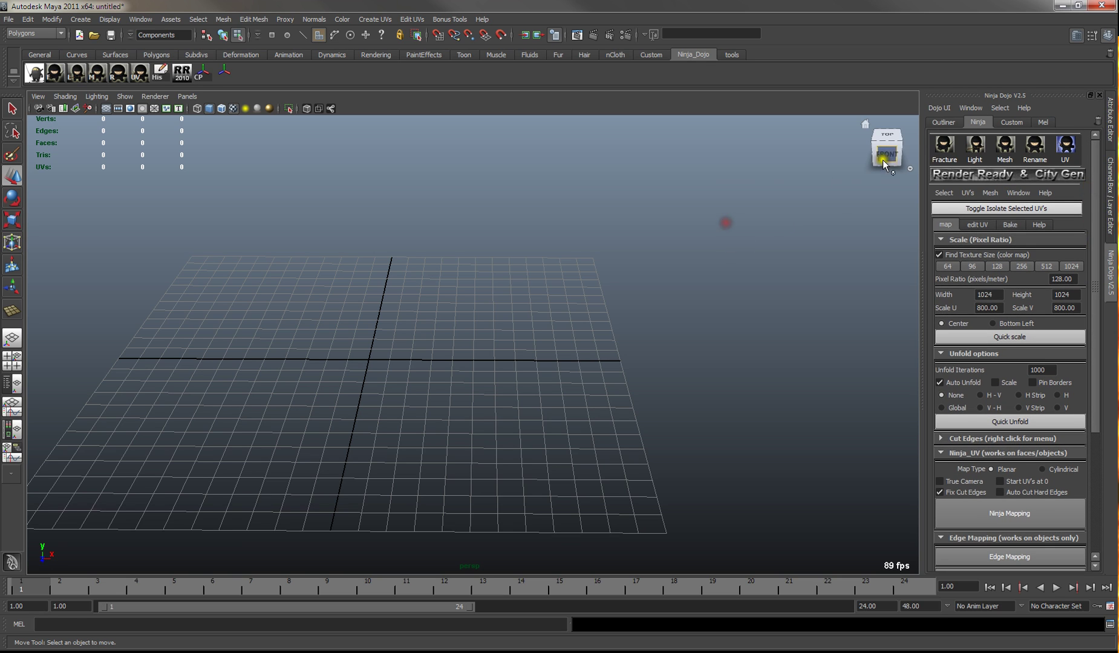